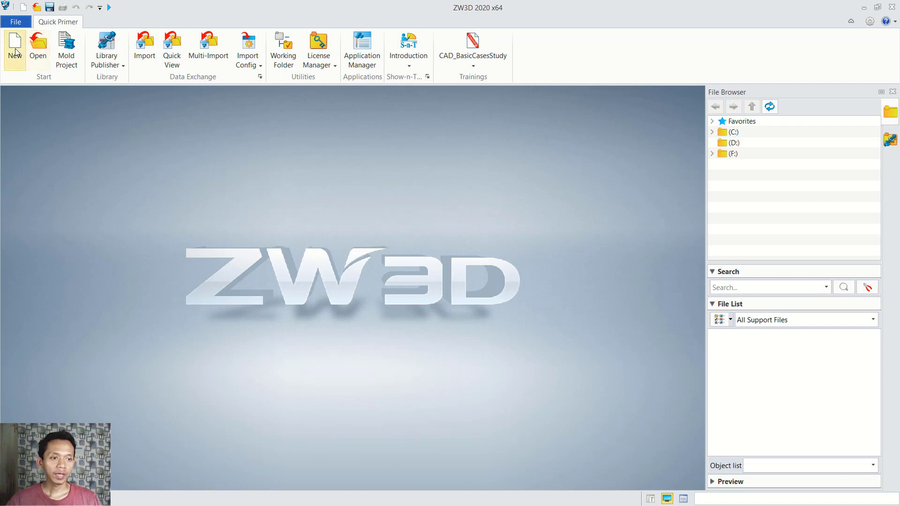
Step: Create a new part and start a sketch on the XY plane
left_click(535, 385)
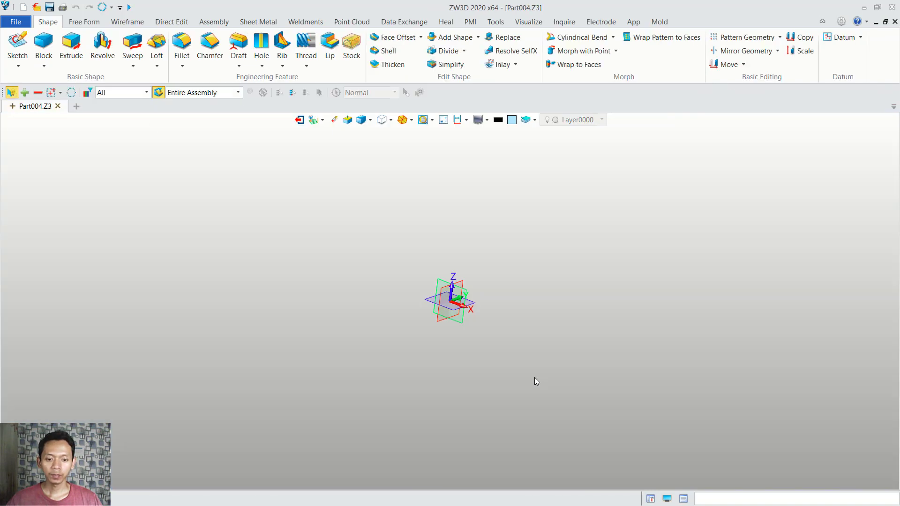
left_click(18, 43)
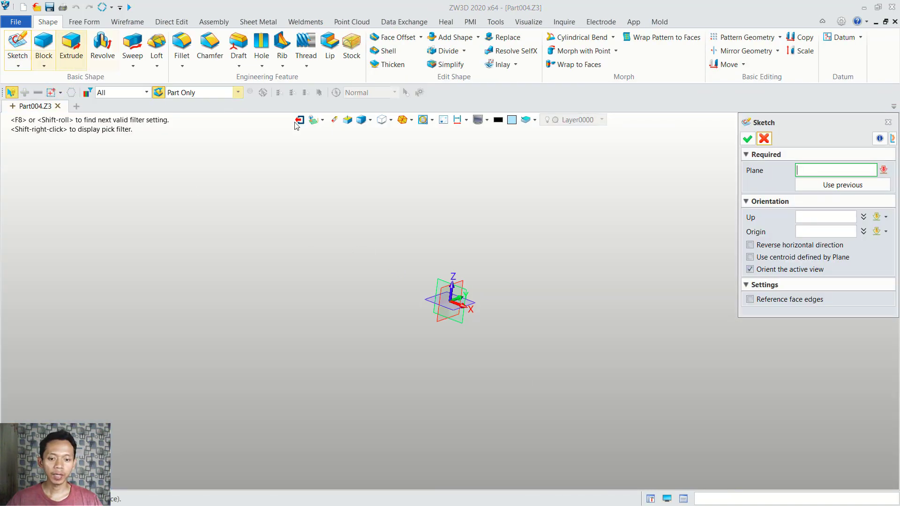
left_click(467, 294)
middle_click(559, 209)
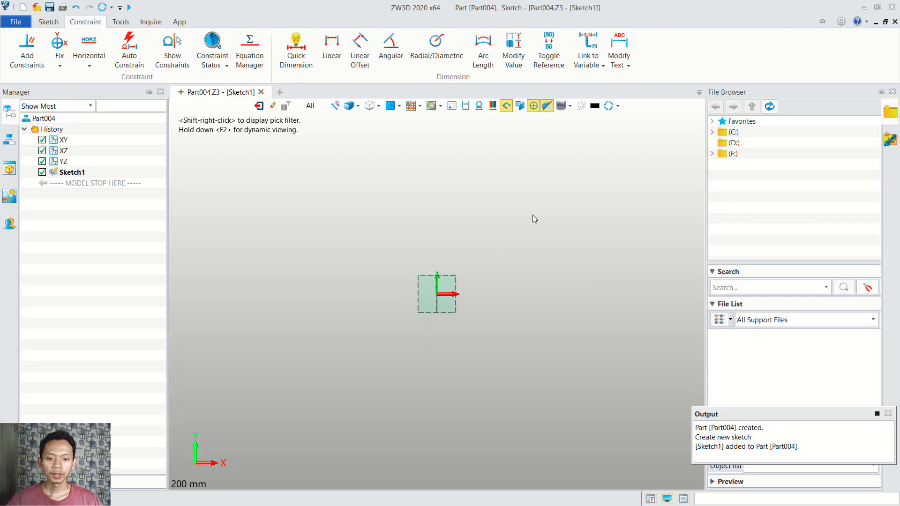
Step: Draw a circle of radius 10 mm centred on the sketch origin, using the centre-and-radius method
left_click(48, 22)
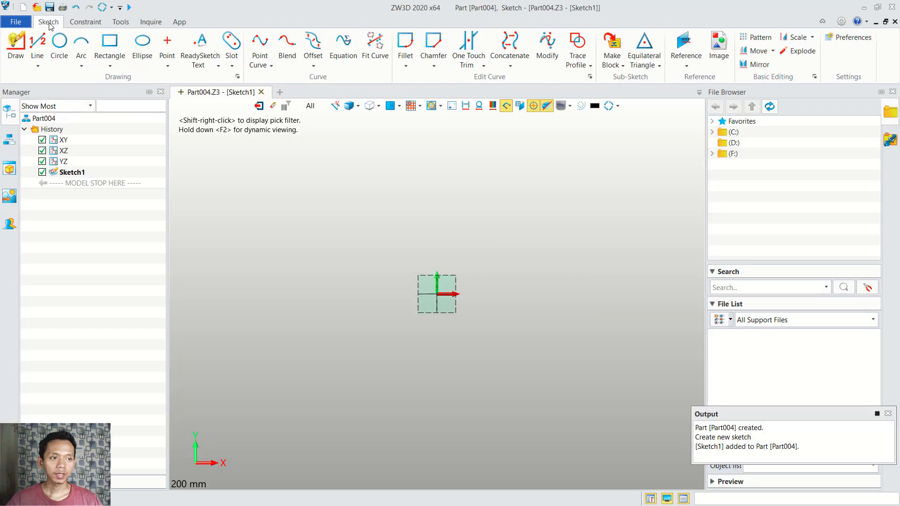
left_click(59, 47)
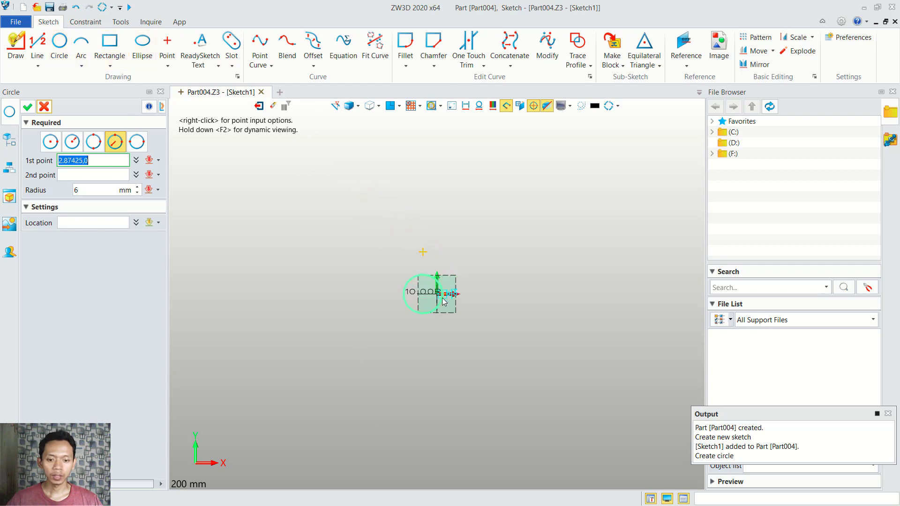
left_click(73, 143)
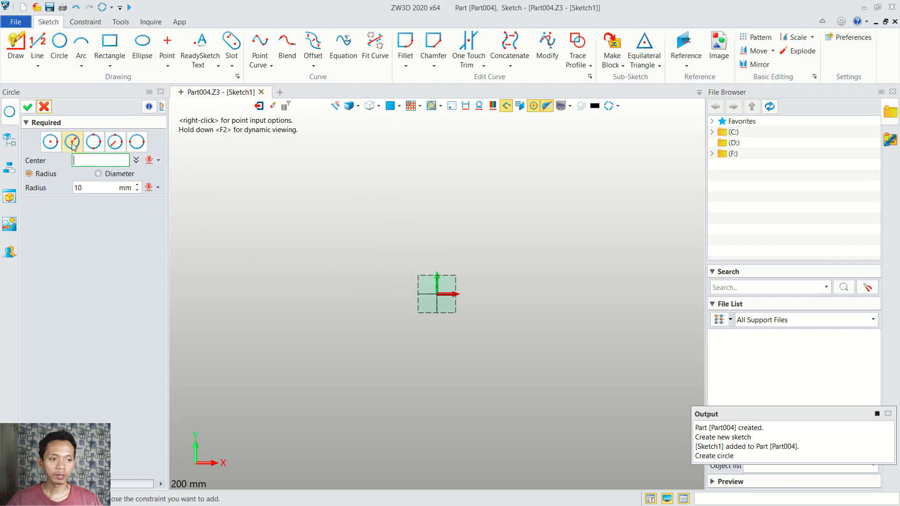
left_click(438, 295)
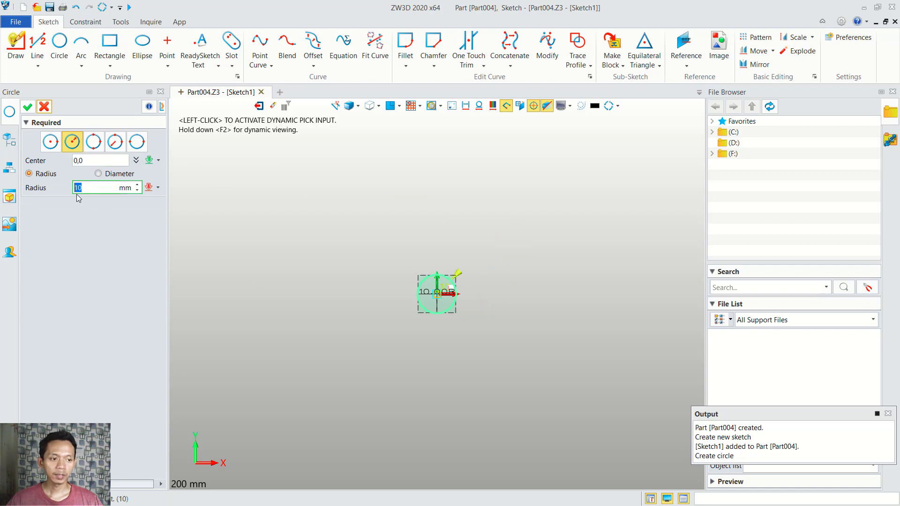
key("Return")
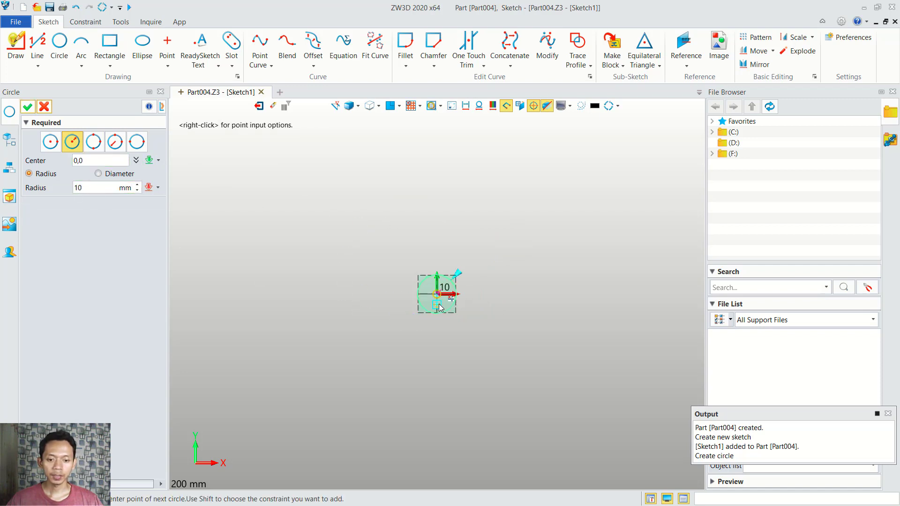
Step: Add two more concentric circles at the origin, with radii of 17 mm and 55 mm
left_click(97, 188)
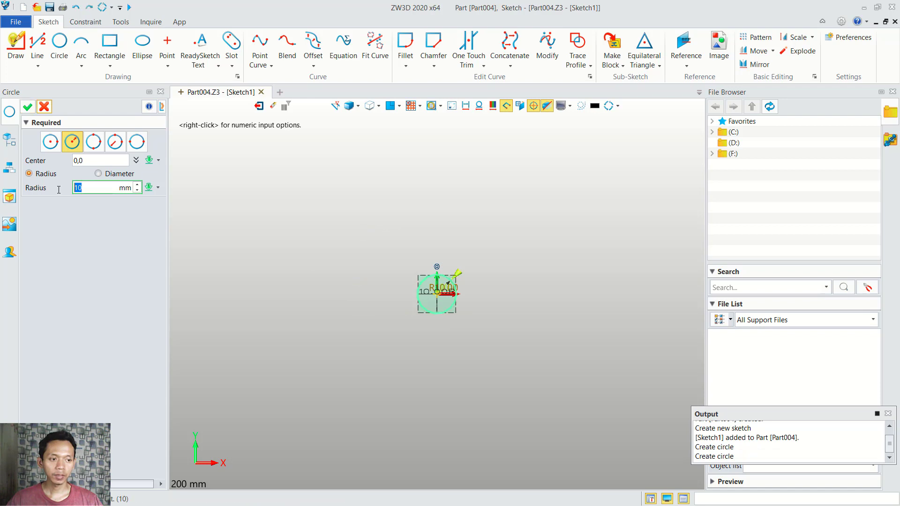
type("17")
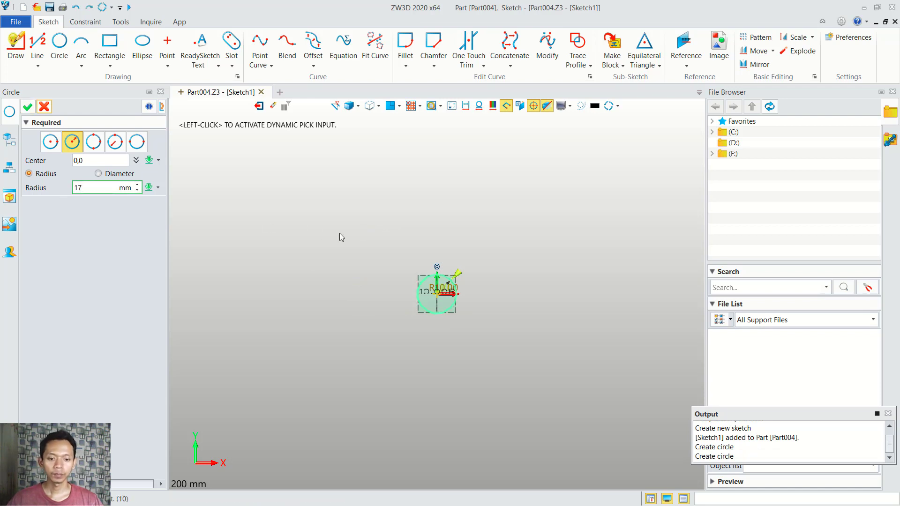
left_click(438, 296)
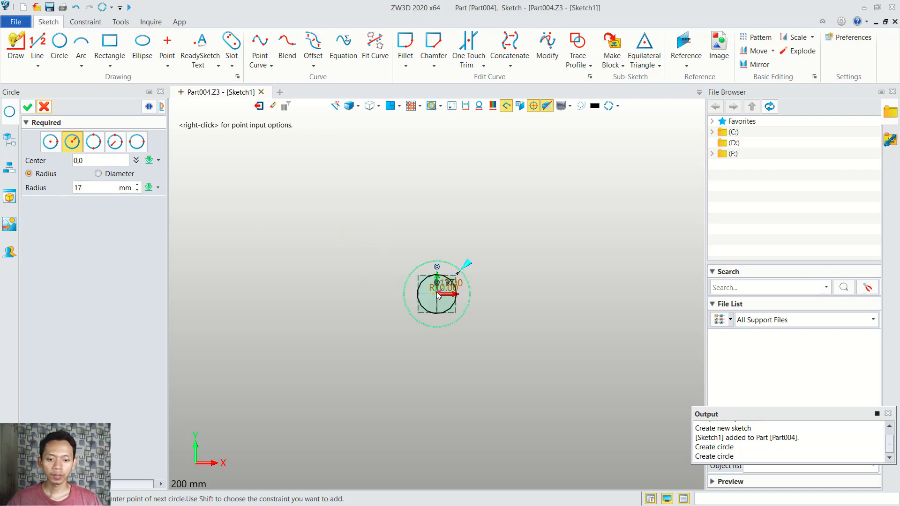
left_click(96, 187)
type("55")
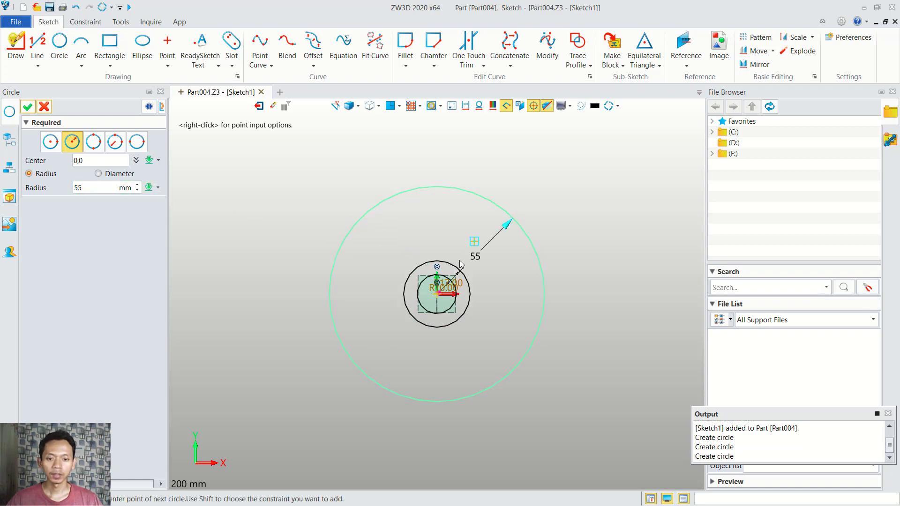
scroll(447, 270, "up", 2)
middle_click(406, 212)
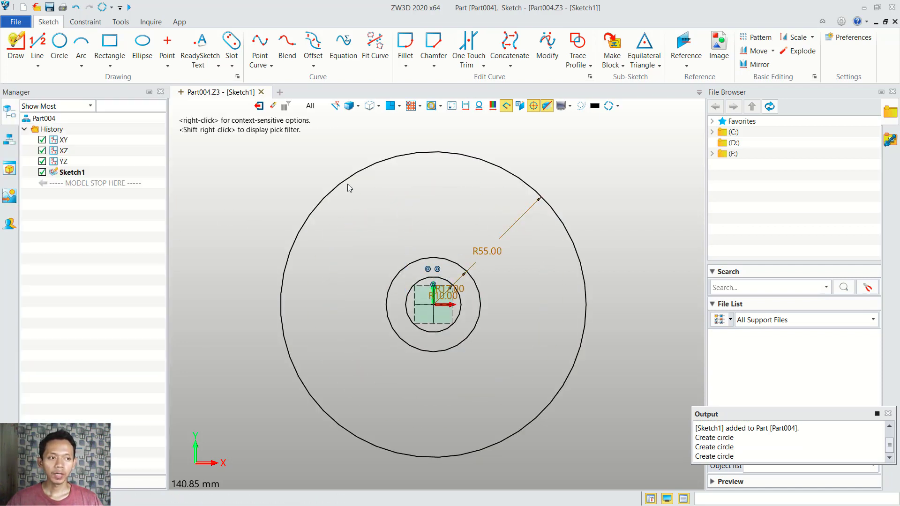
Step: Draw two vertical lines about 52 mm long on either side of the vertical axis, from inside the 17 mm radius circle past the outermost circle
left_click(37, 47)
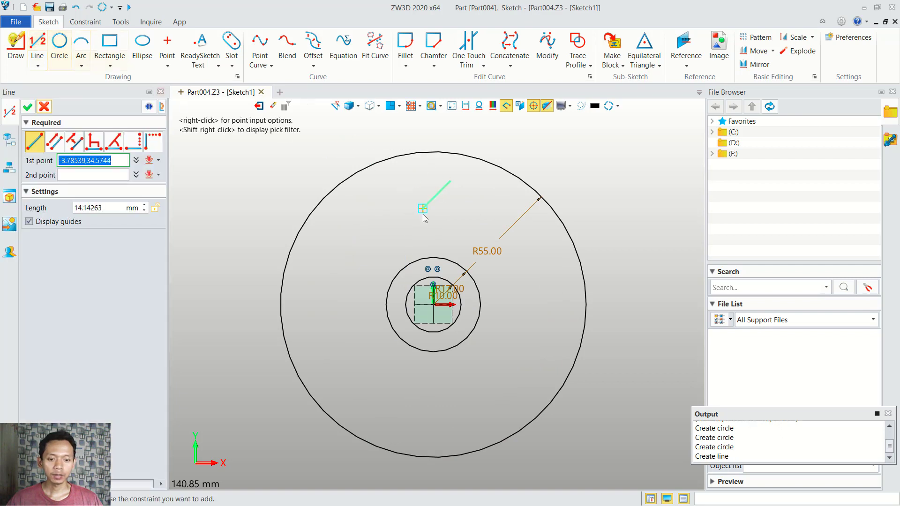
left_click(416, 270)
middle_click_drag(434, 196, 422, 223)
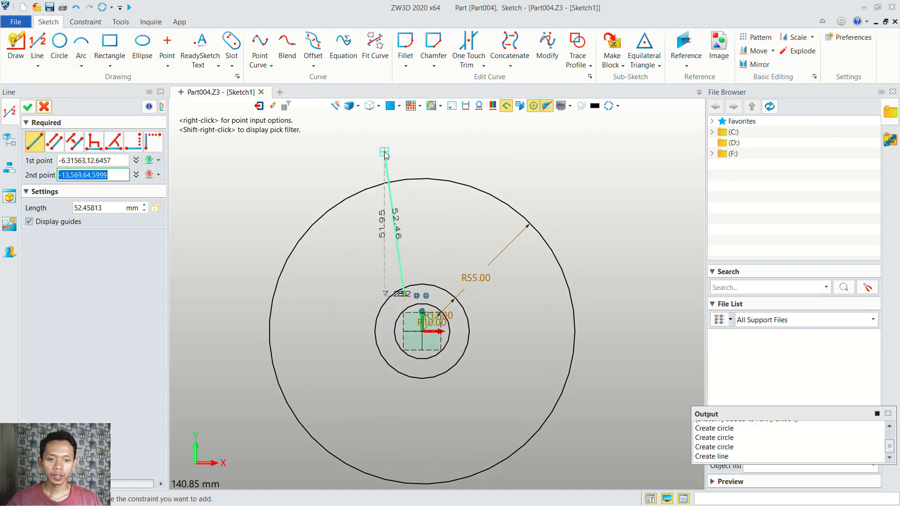
left_click(404, 153)
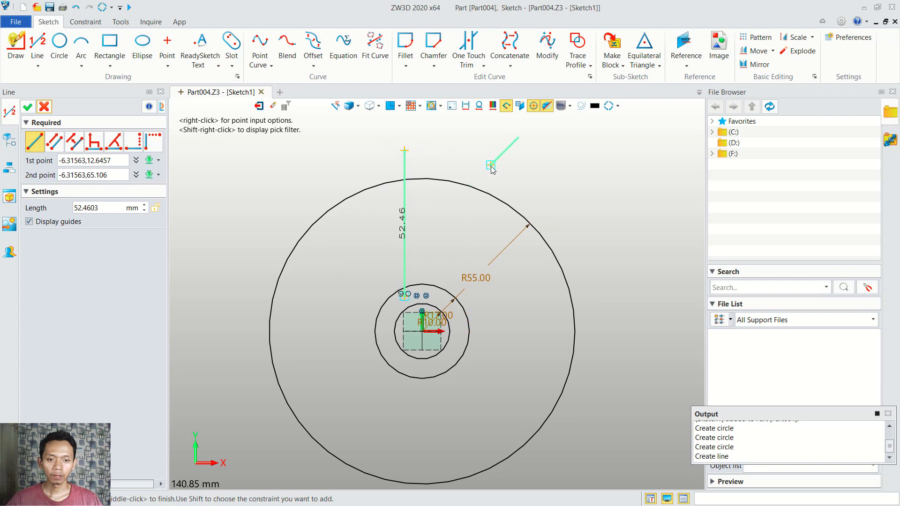
left_click(441, 298)
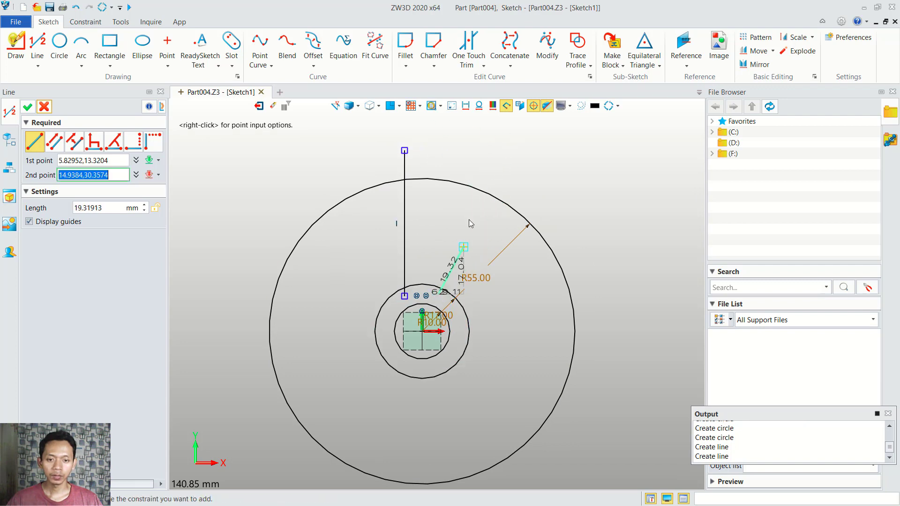
left_click(439, 150)
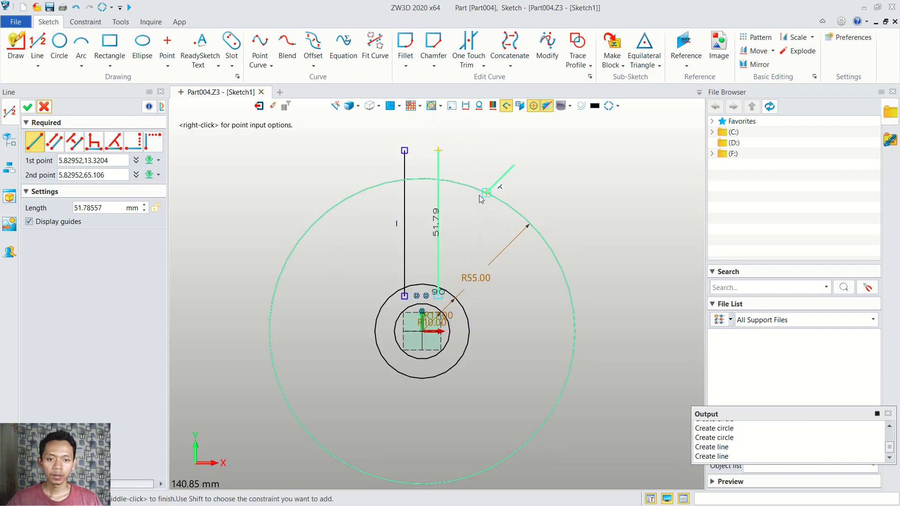
Step: Dimension the distance between the two vertical lines and set it to 10 mm
left_click(85, 22)
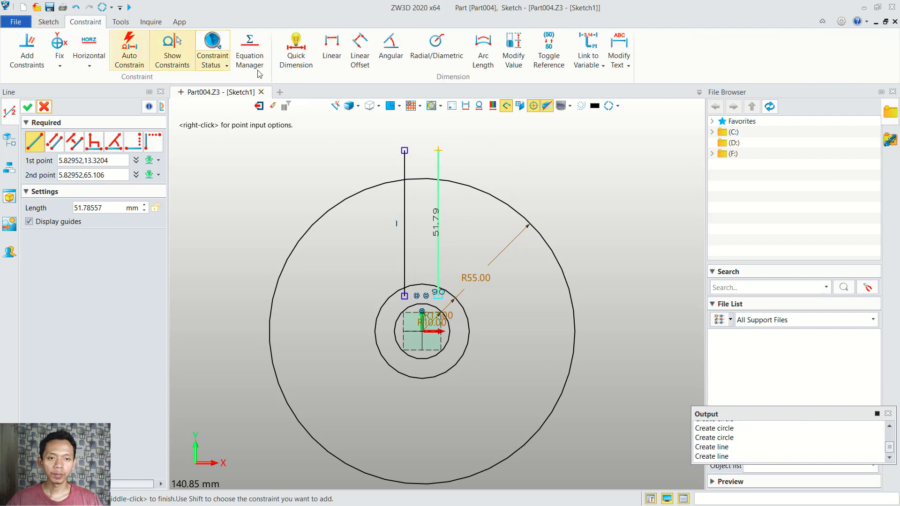
left_click(296, 50)
left_click(404, 163)
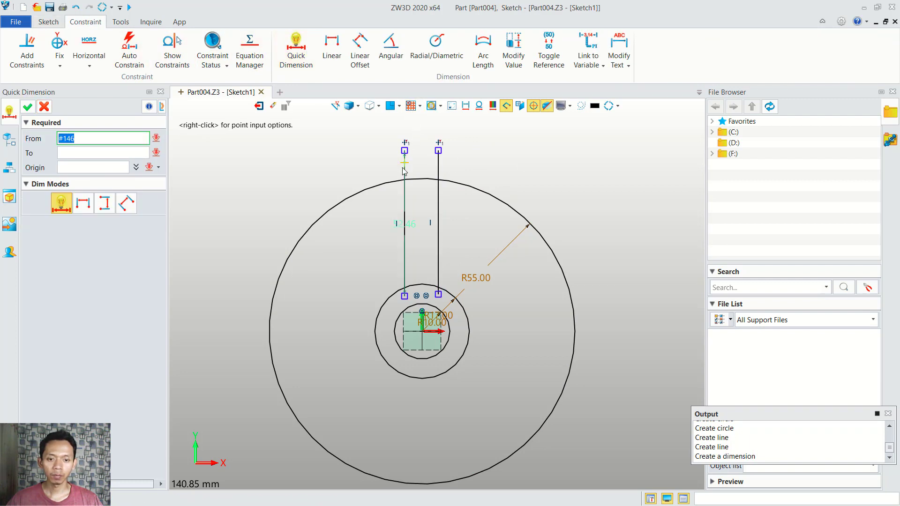
middle_click(405, 172)
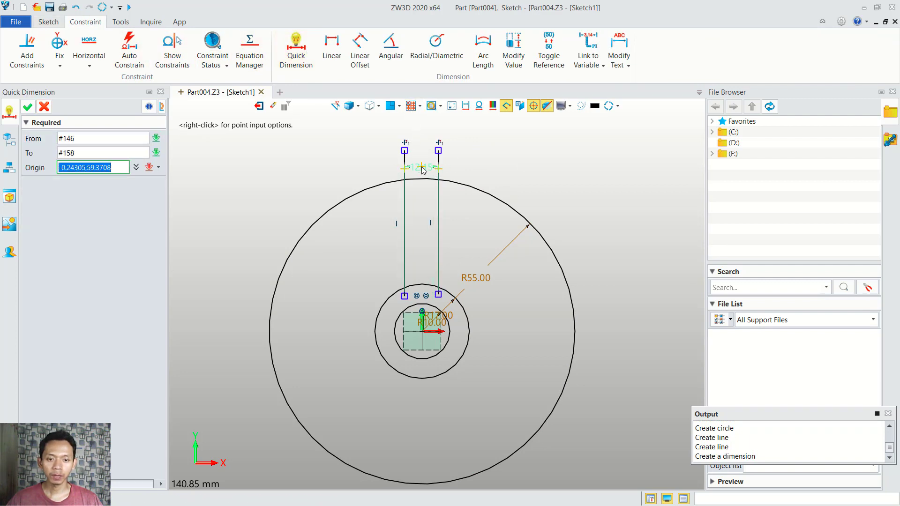
left_click(436, 169)
type("10")
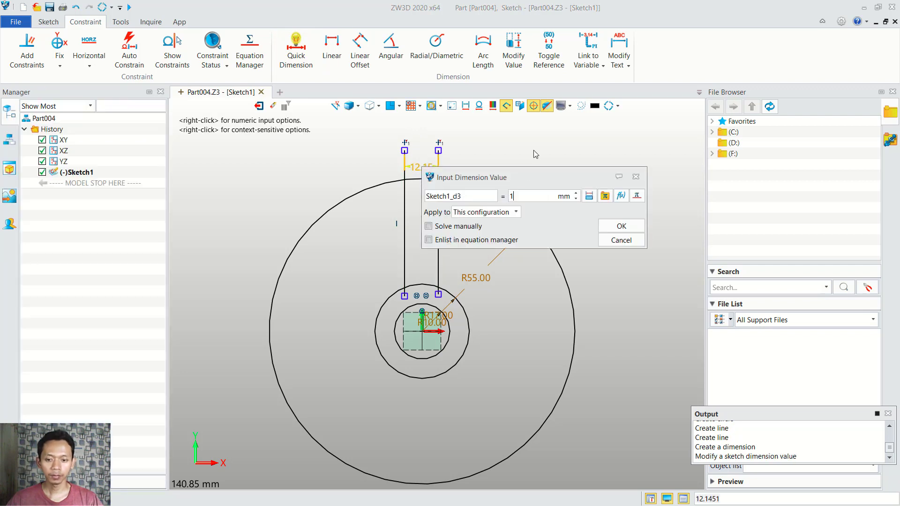
left_click(622, 226)
Step: Dimension the left vertical line from the sketch origin and set the distance to 5 mm
scroll(393, 286, "up", 3)
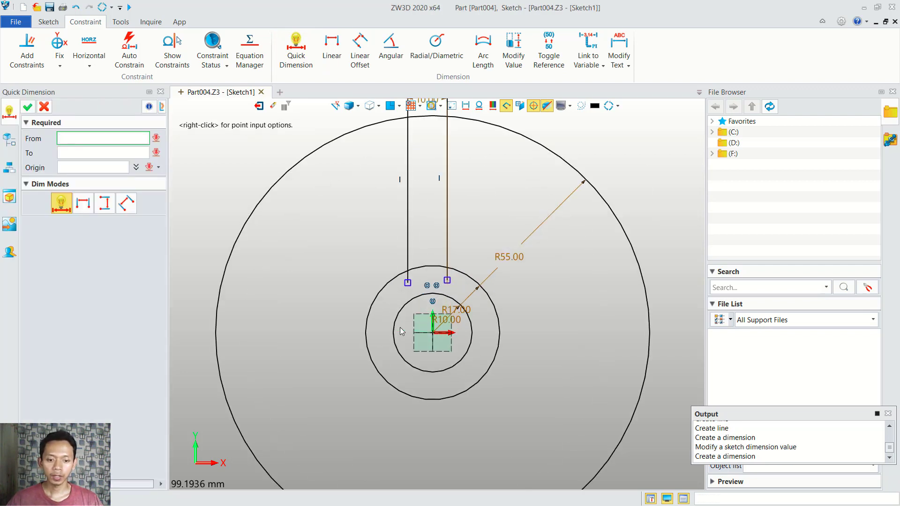
left_click(412, 277)
middle_click(414, 305)
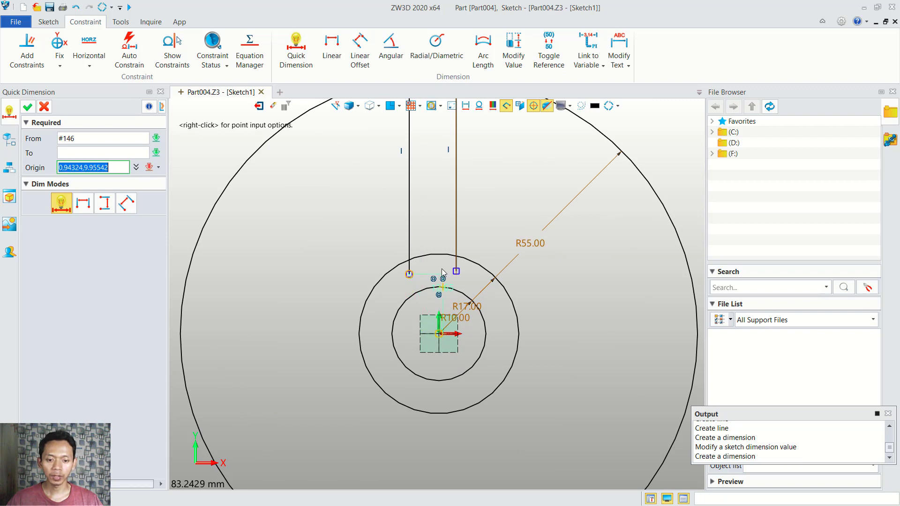
left_click(427, 228)
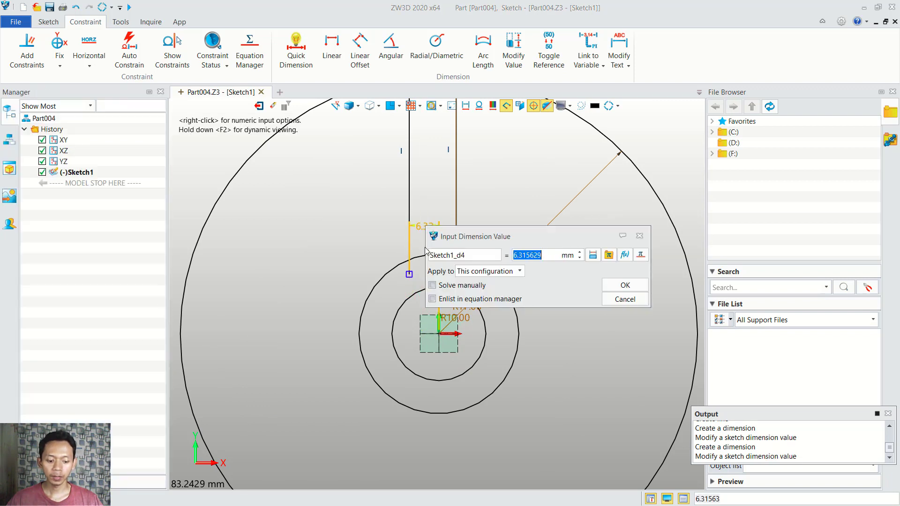
type("5")
left_click(625, 285)
scroll(495, 227, "down", 2)
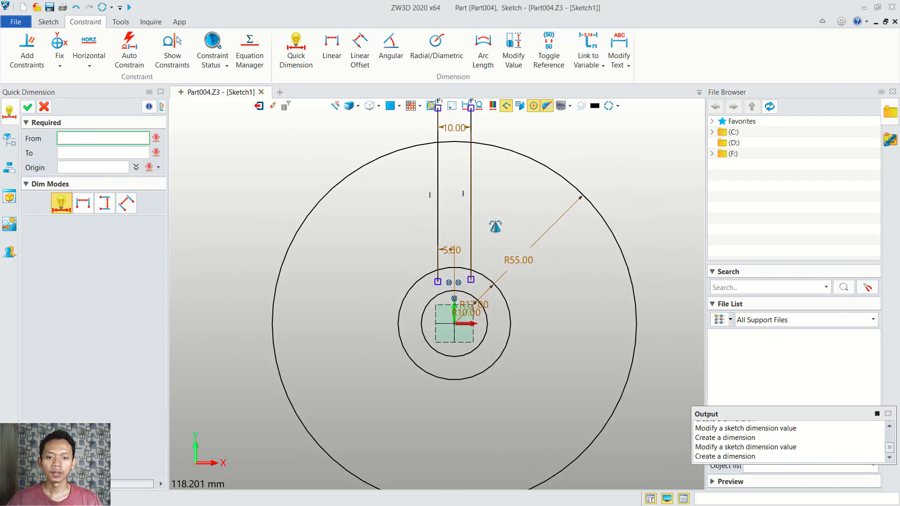
Step: Draw a 5 mm radius circle outside each vertical line, tangent to that line and to the outside of the 17 mm radius circle
left_click(49, 22)
left_click(60, 45)
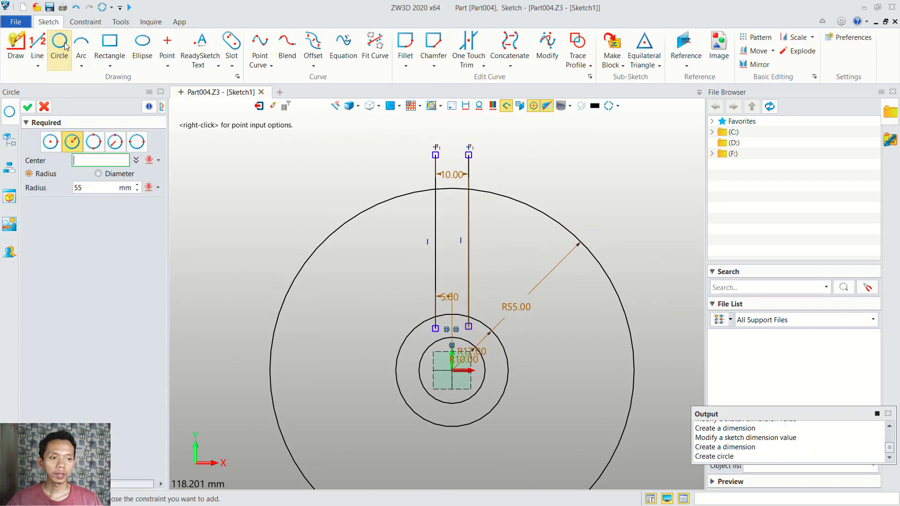
left_click(116, 143)
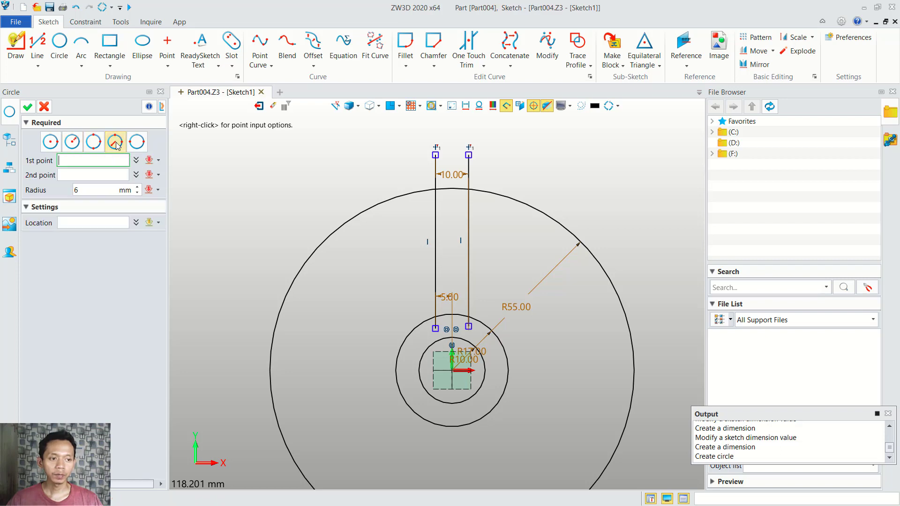
left_click(159, 161)
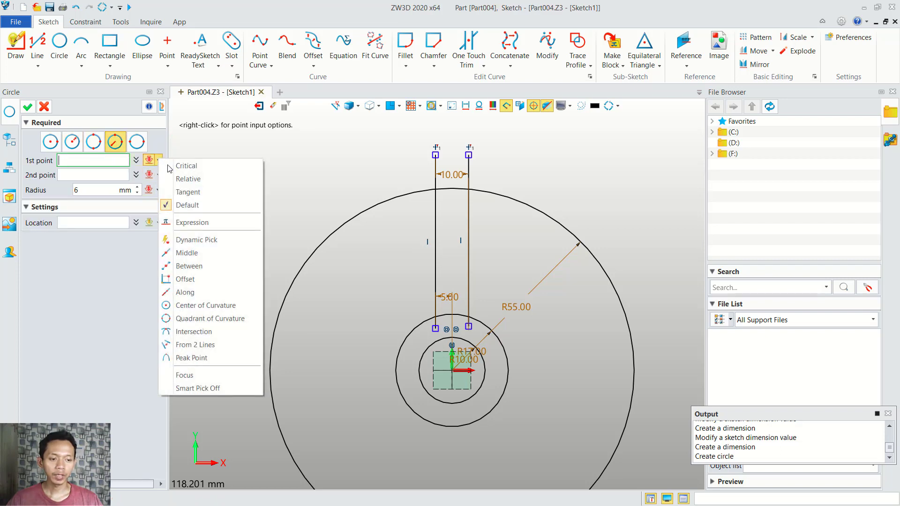
left_click(187, 191)
scroll(406, 304, "up", 1)
left_click(439, 272)
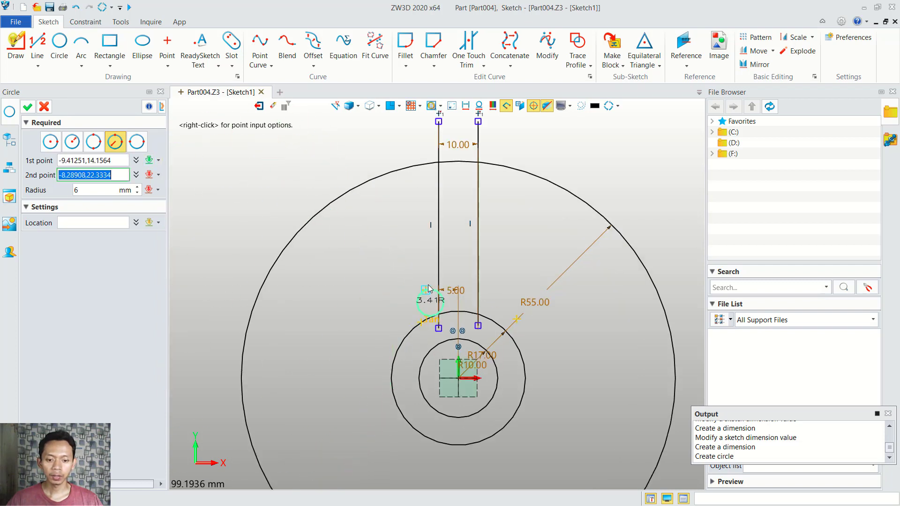
key("Tab")
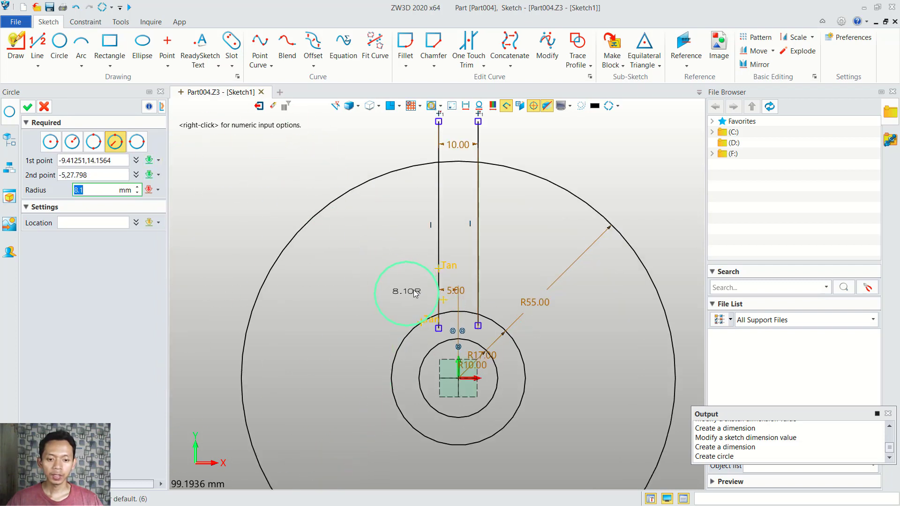
type("5")
key("Return")
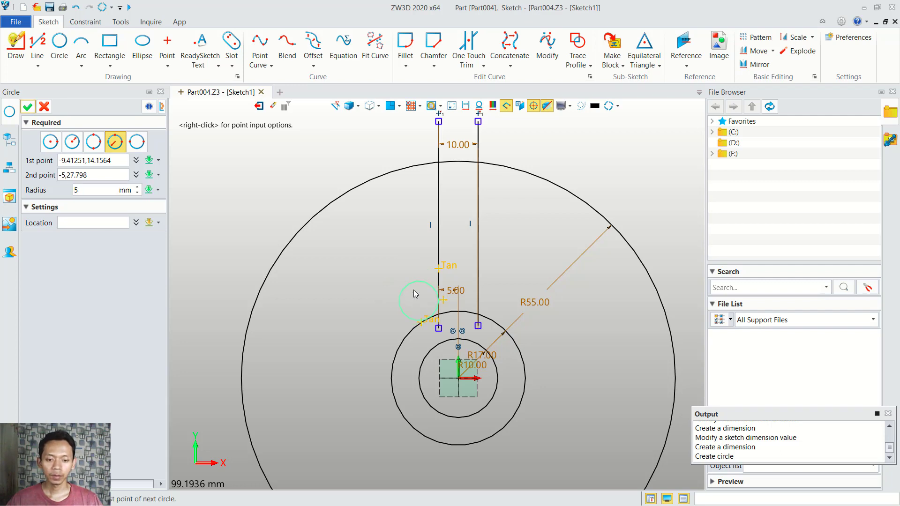
left_click(498, 323)
left_click(477, 276)
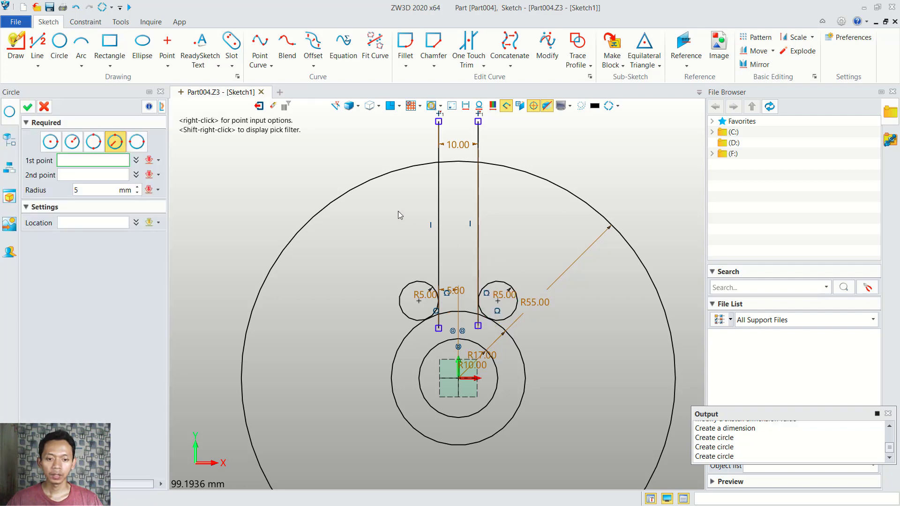
Step: Draw a 6 mm radius circle left of the left vertical line, tangent to that line and to the inside of the 55 mm radius circle
left_click(404, 167)
left_click(437, 195)
type("6")
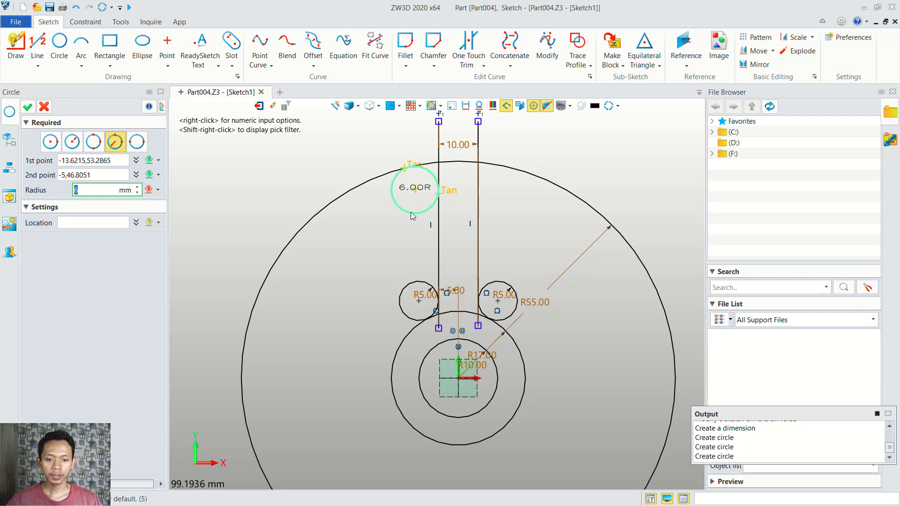
key("Return")
middle_click(373, 219)
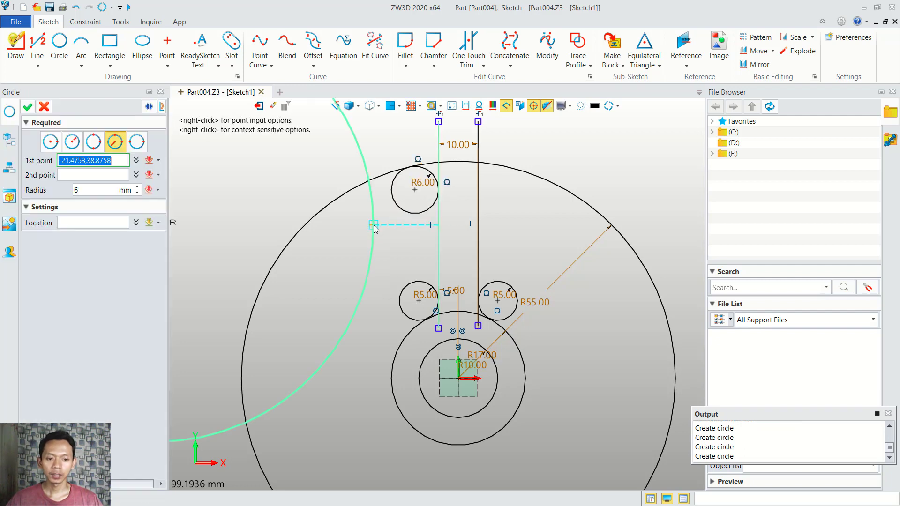
Step: Draw a 6 mm radius circle right of the right vertical line, tangent to that line and to the inside of the 55 mm radius circle
left_click(526, 172)
left_click(479, 203)
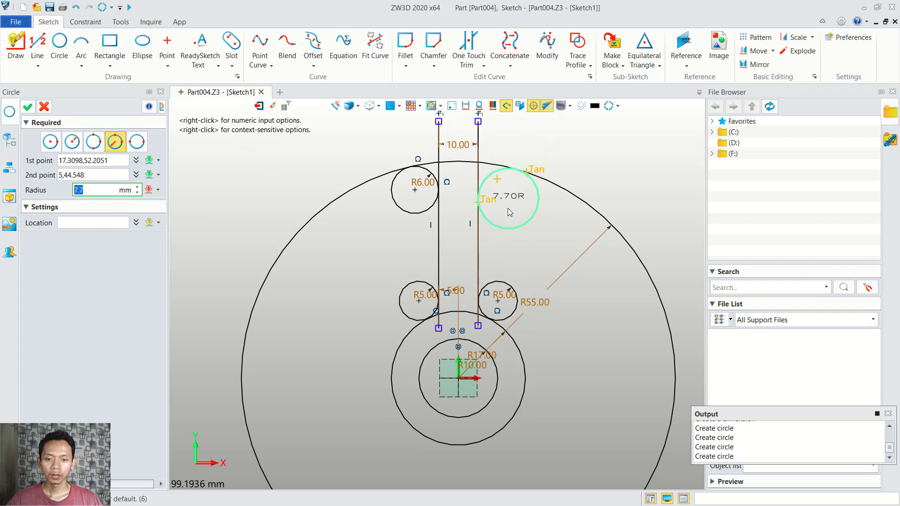
type("6")
key("Return")
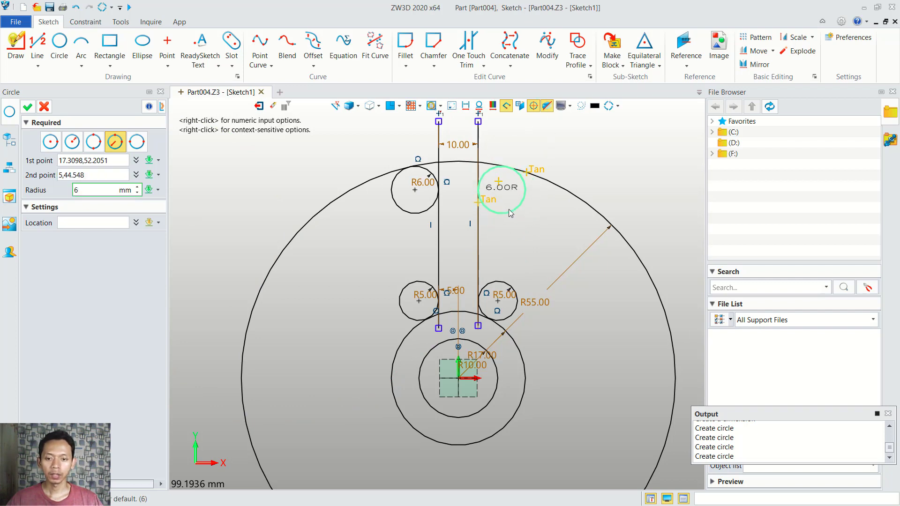
middle_click(508, 225)
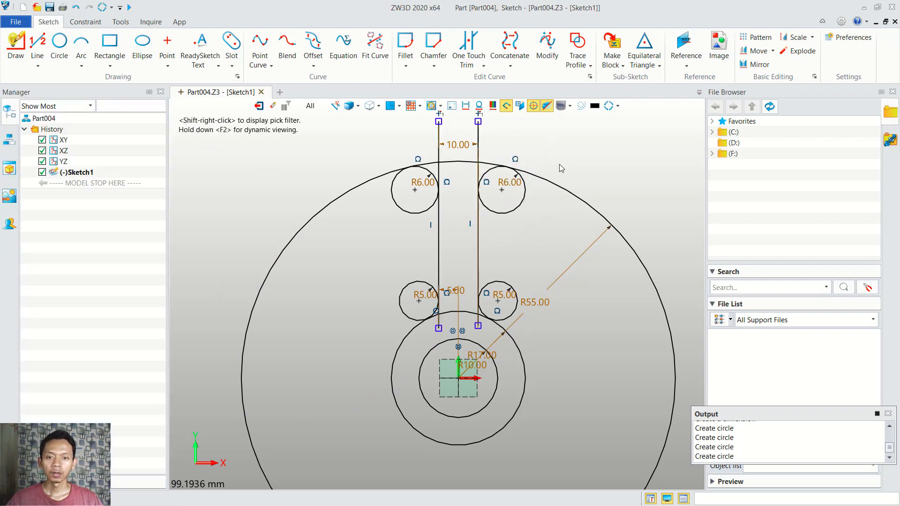
Step: Trim the upper ends of both vertical lines back to their tangent points with the 6 mm radius circles using One Touch Trim
left_click(483, 65)
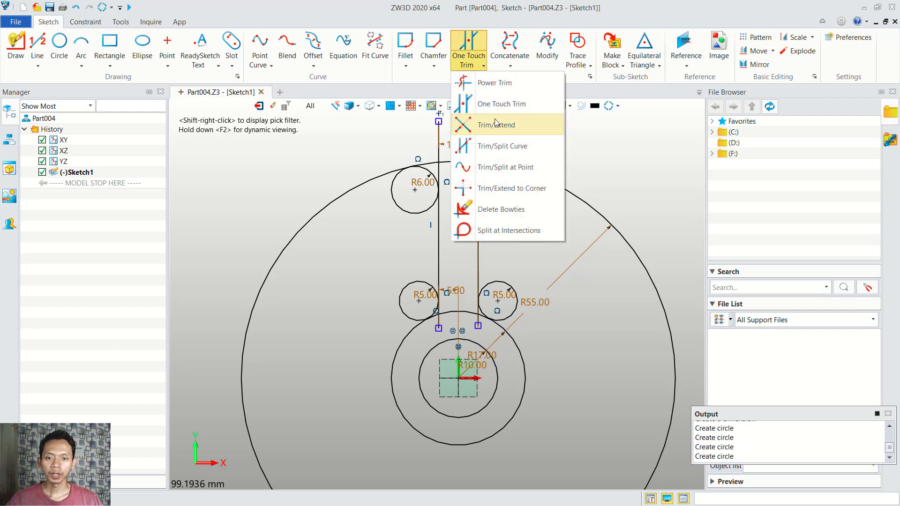
left_click(502, 104)
left_click(482, 159)
left_click(442, 158)
scroll(449, 187, "up", 1)
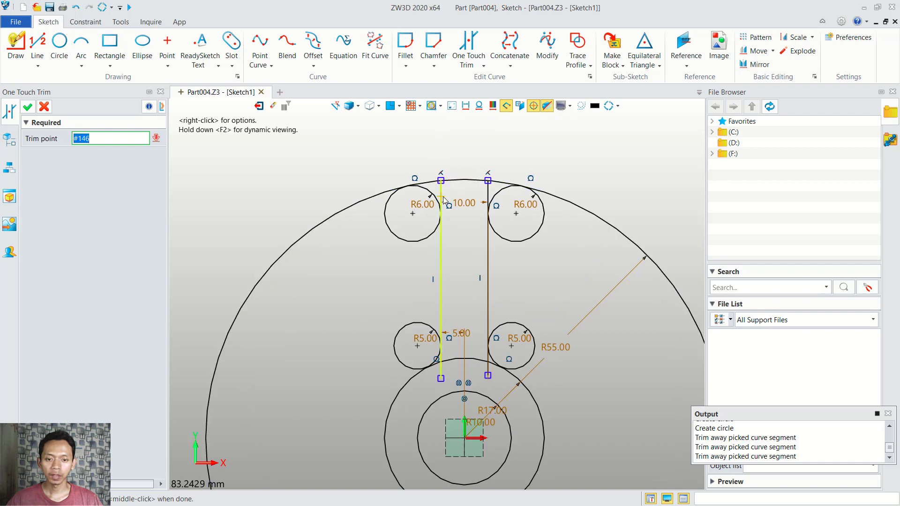
left_click(441, 195)
left_click(483, 194)
Step: Trim the 55 mm radius circle outside the spoke and reduce both 6 mm radius circles to their fillet arcs
left_click(567, 200)
left_click(543, 223)
left_click(419, 243)
Step: Trim both 5 mm radius circles to fillet arcs and cut the vertical lines' lower ends back to the tangent points
middle_click_drag(516, 242, 505, 176)
scroll(504, 177, "up", 1)
left_click(487, 248)
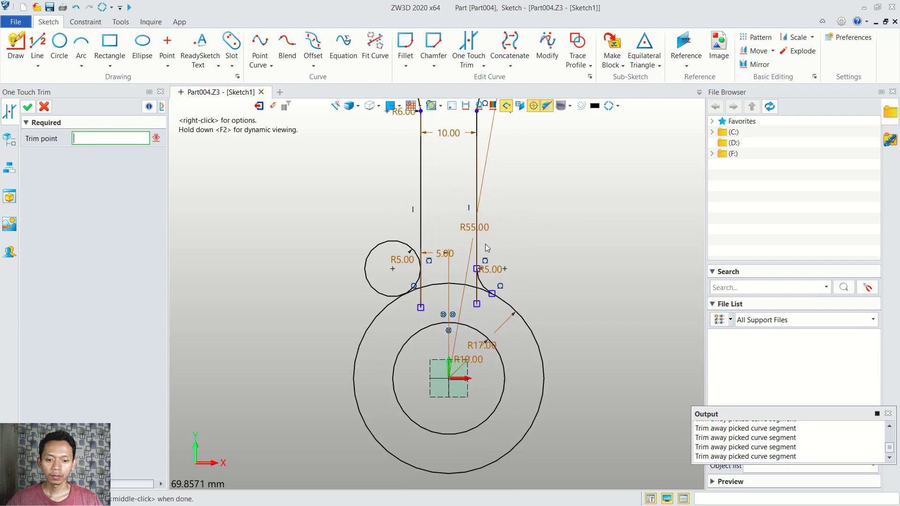
left_click(385, 248)
left_click(418, 299)
scroll(469, 299, "up", 2)
left_click(483, 270)
left_click(387, 268)
Step: Exit the spoke sketch and start a new sketch on the YZ plane
scroll(420, 269, "down", 6)
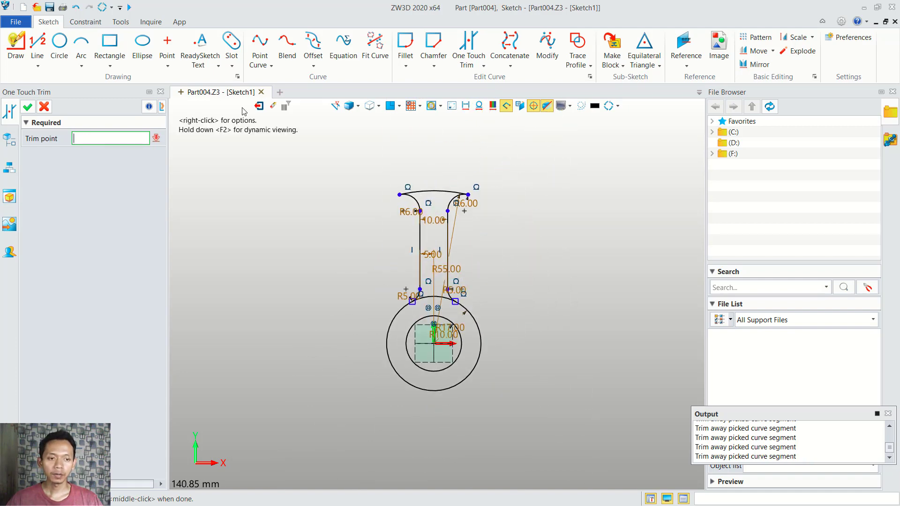
left_click(258, 106)
middle_click_drag(496, 203, 482, 220)
left_click(17, 45)
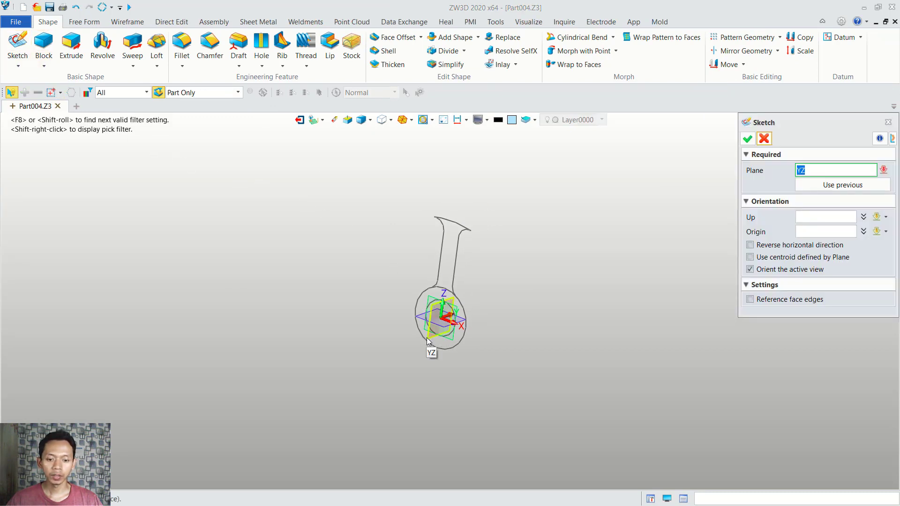
middle_click(331, 226)
Step: Draw a closed rim profile about 9.4 mm wide, upper right of the spoke, with a flat-bottomed V-groove in its upper edge
scroll(404, 235, "up", 6)
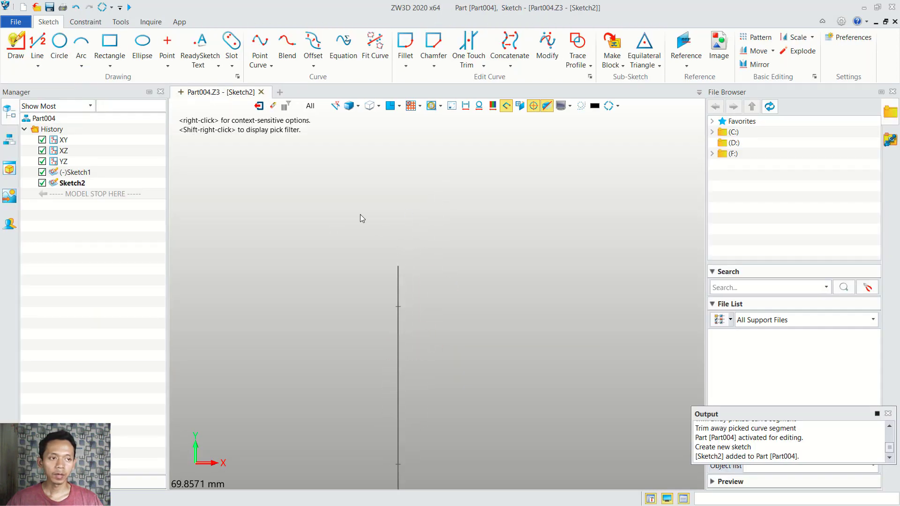
left_click(14, 52)
scroll(436, 196, "up", 2)
left_click(465, 227)
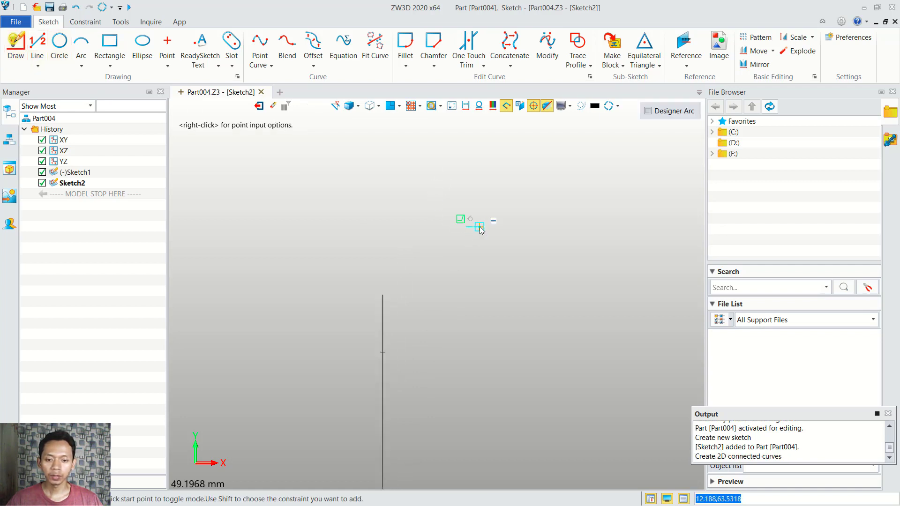
left_click(479, 228)
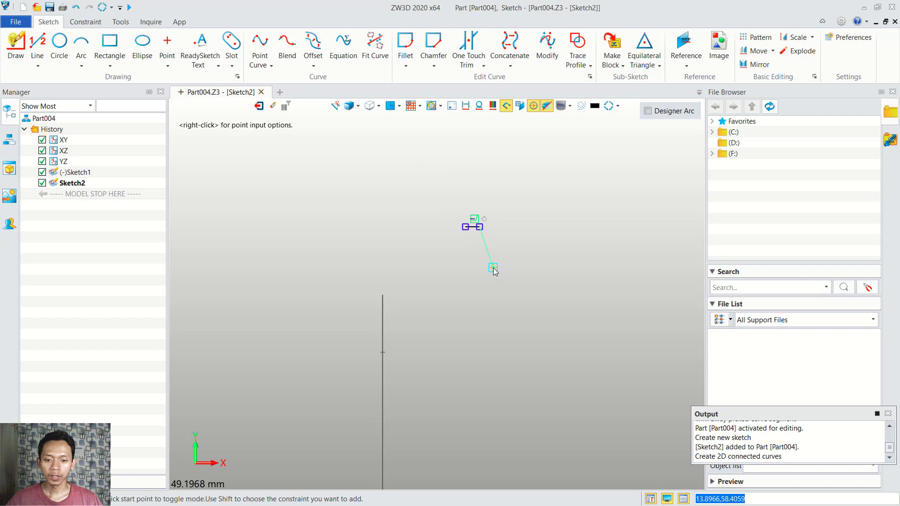
left_click(493, 268)
left_click(510, 268)
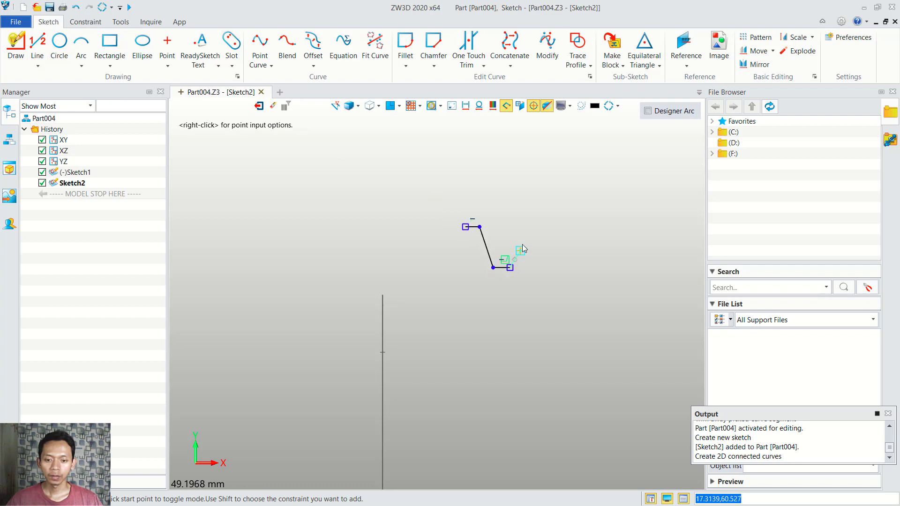
left_click(525, 227)
left_click(541, 227)
left_click(541, 303)
left_click(465, 303)
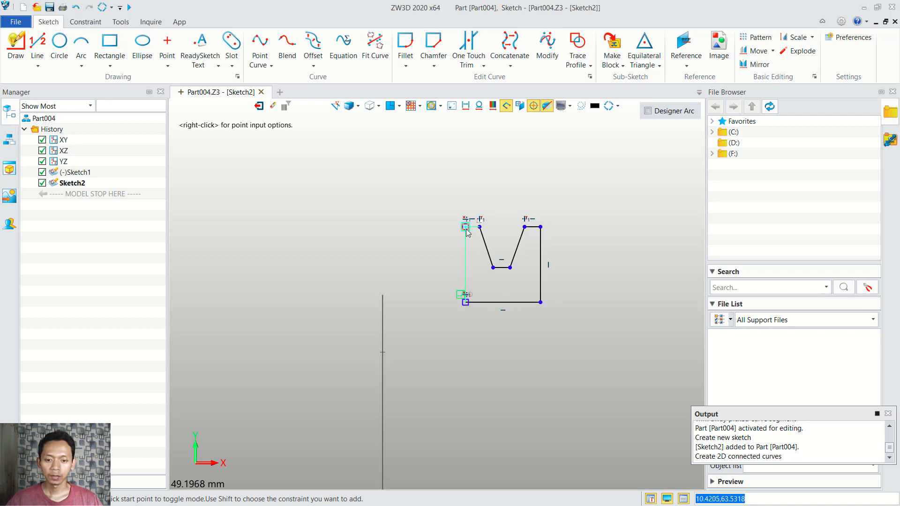
left_click(466, 228)
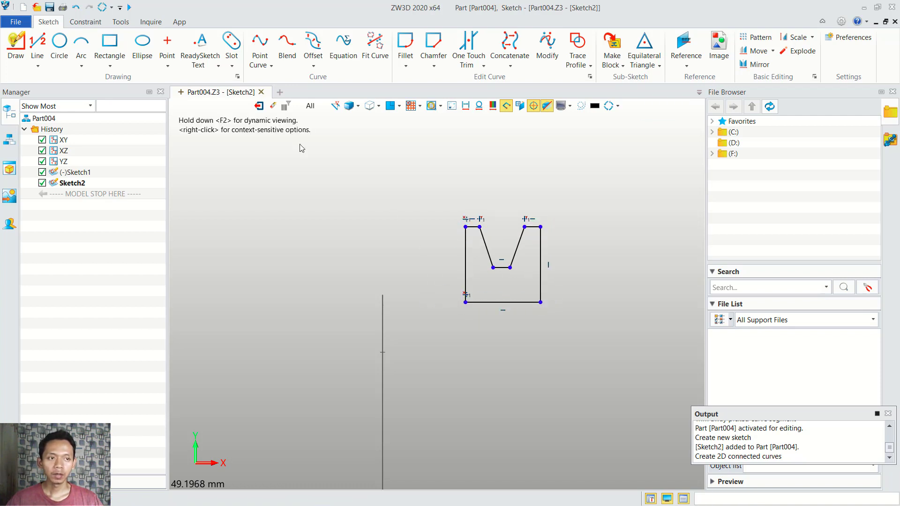
Step: Dimension the rim profile's bottom edge and set its width to 14 mm
left_click(85, 22)
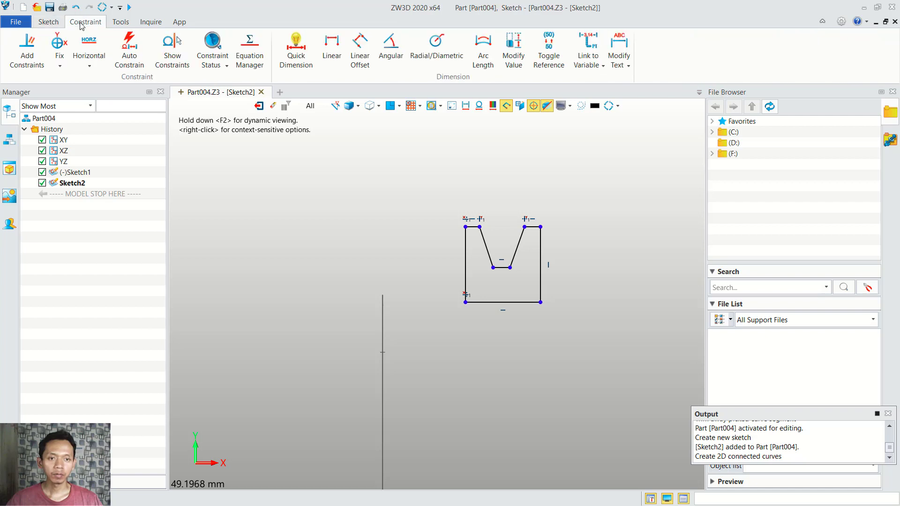
left_click(296, 50)
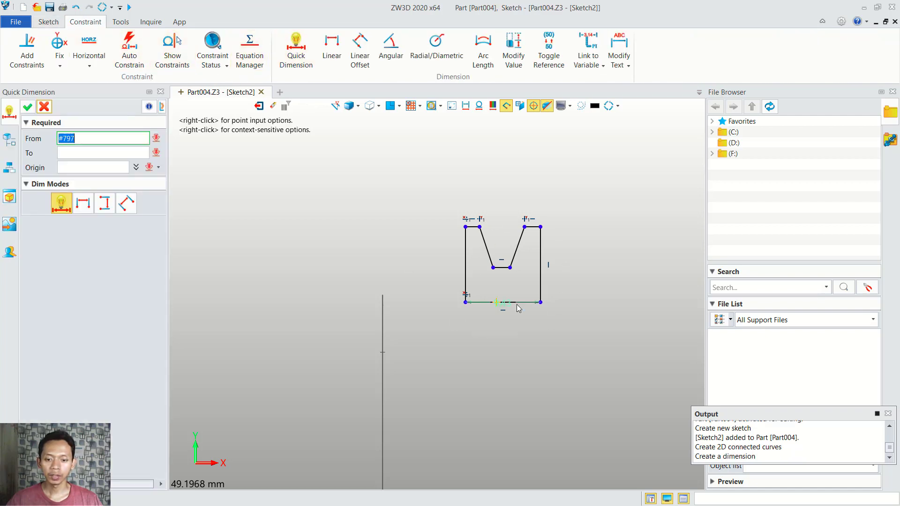
left_click(496, 304)
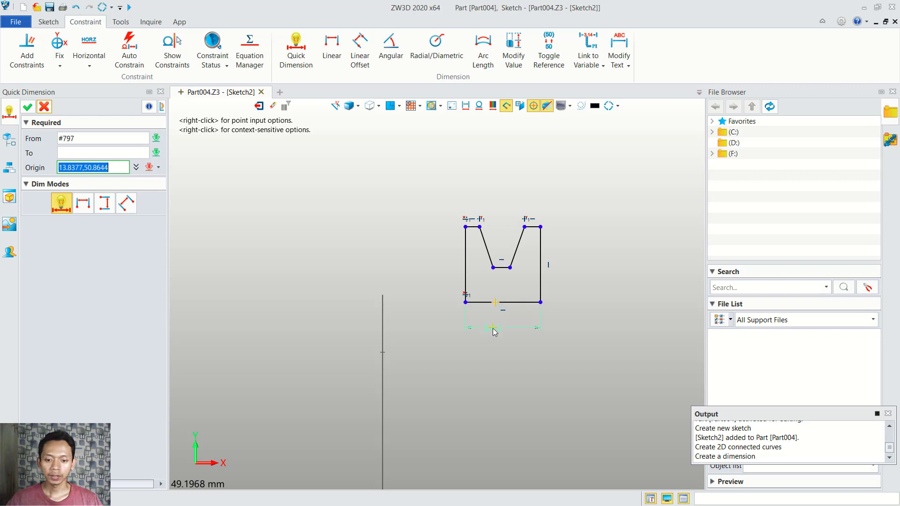
left_click(498, 333)
type("1")
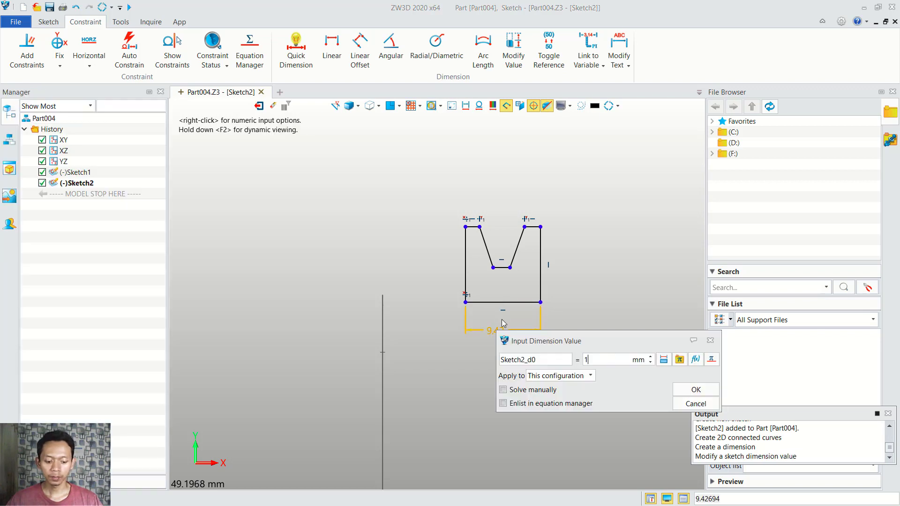
type("4")
left_click(696, 390)
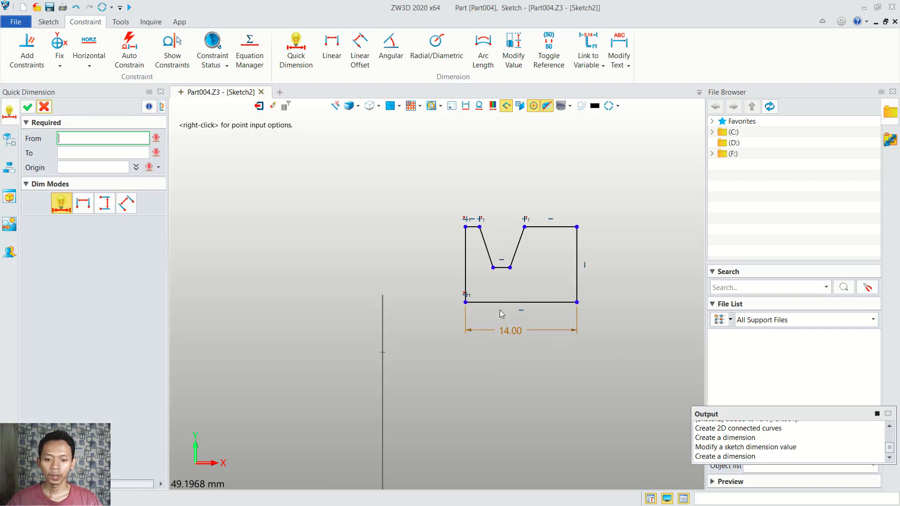
Step: Dimension the rim profile's left edge and set its height to 12 mm
left_click(463, 272)
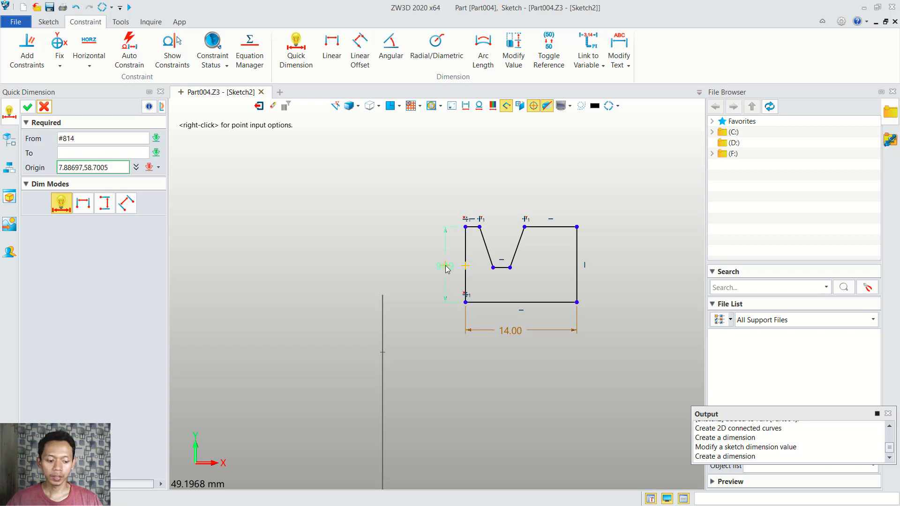
left_click(444, 266)
type("1")
left_click(641, 324)
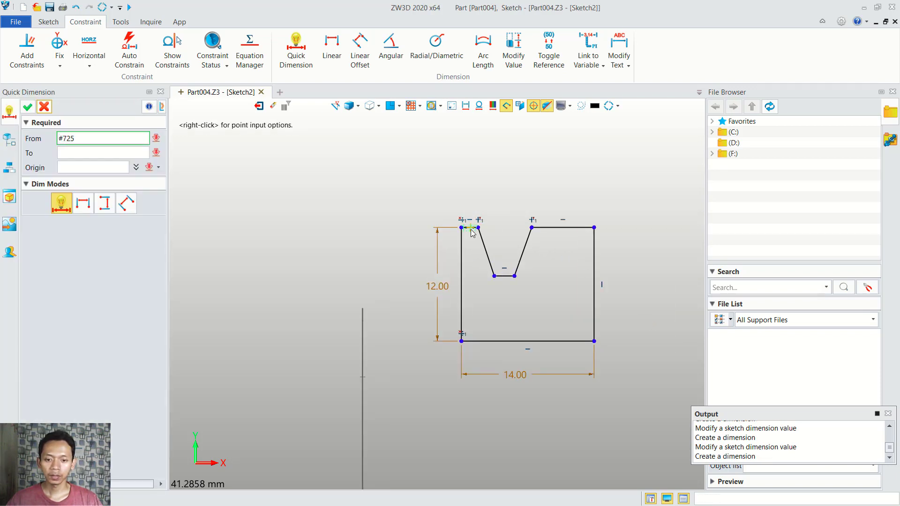
Step: Dimension the two short top edges beside the groove and set each to 3 mm
left_click(474, 202)
type("3")
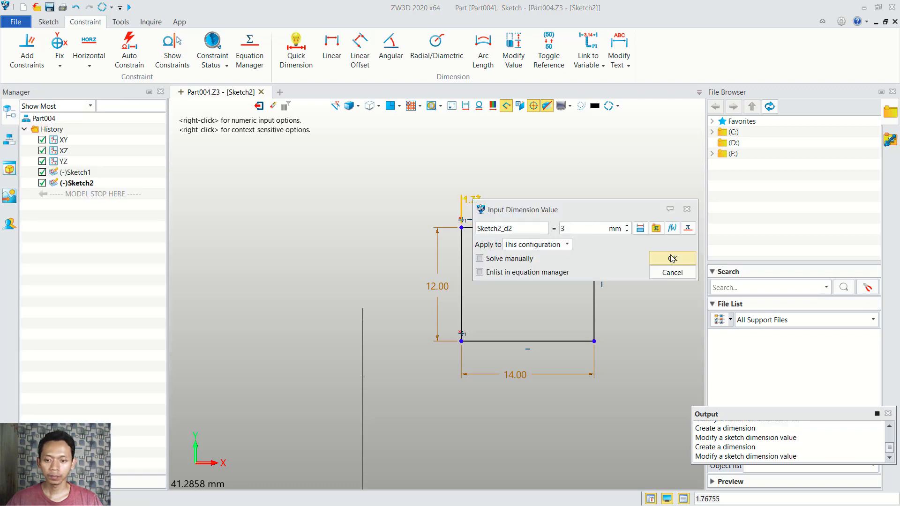
left_click(673, 258)
left_click(559, 223)
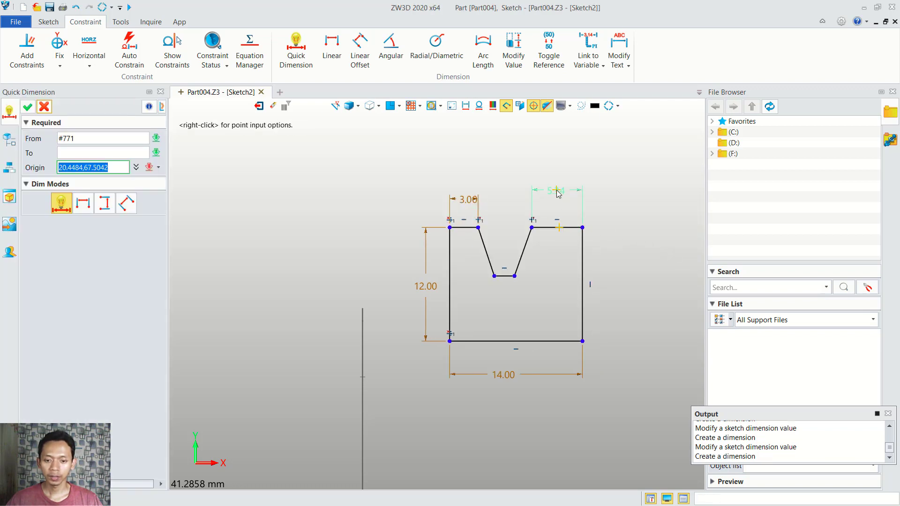
left_click(557, 192)
type("3")
left_click(756, 249)
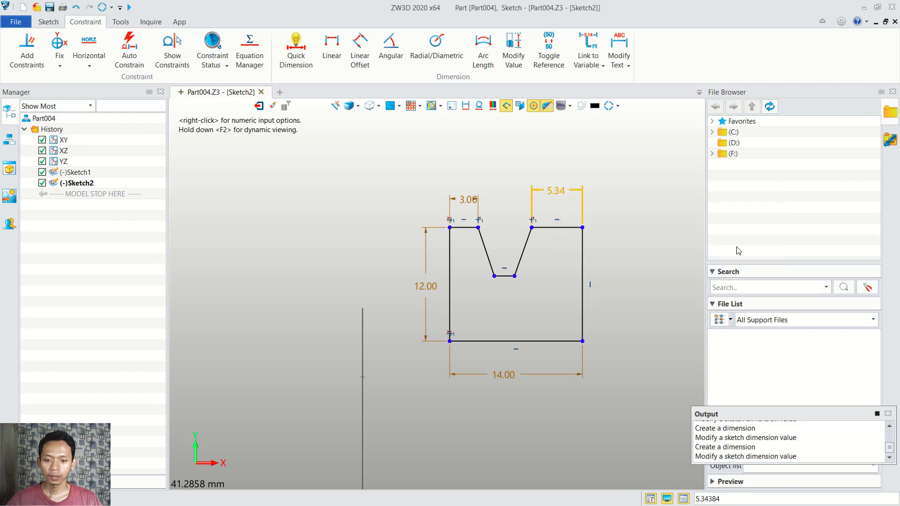
Step: Dimension each groove bottom corner horizontally from the nearest outer top corner of the profile and set both distances to 5 mm
left_click(490, 262)
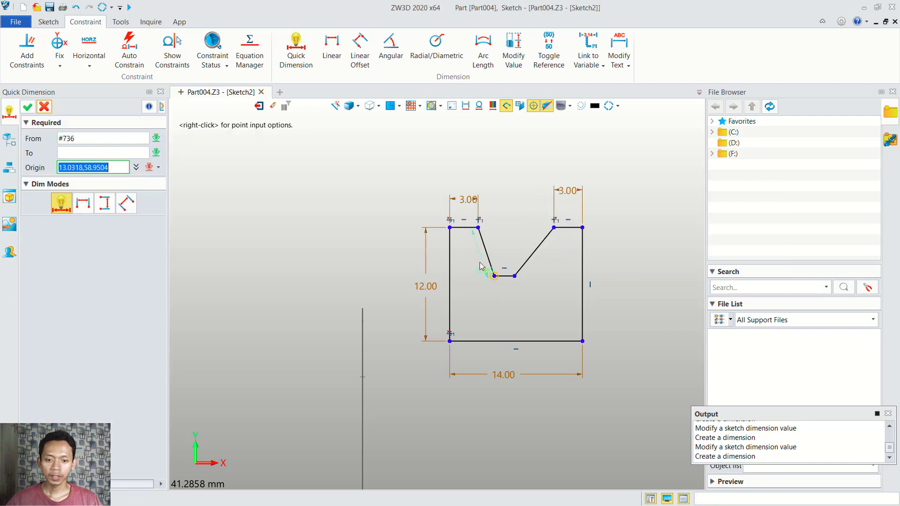
left_click(450, 229)
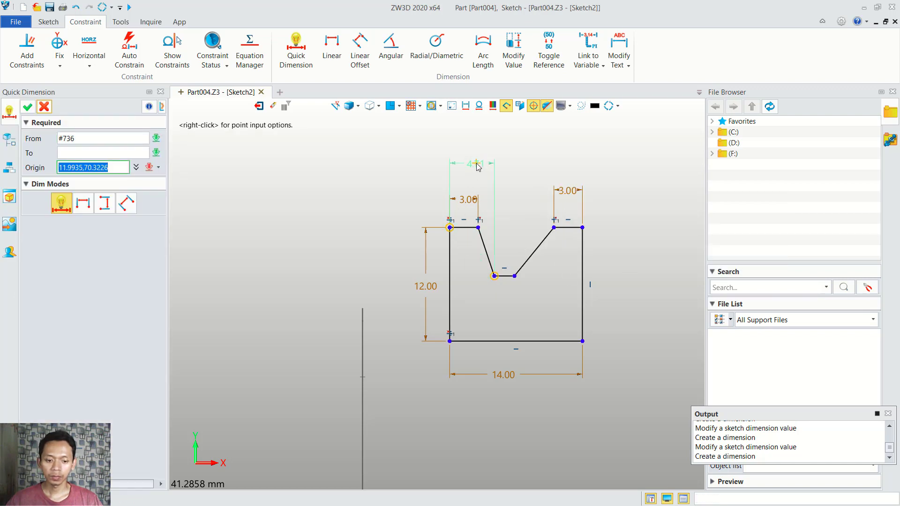
left_click(478, 163)
type("5")
left_click(676, 223)
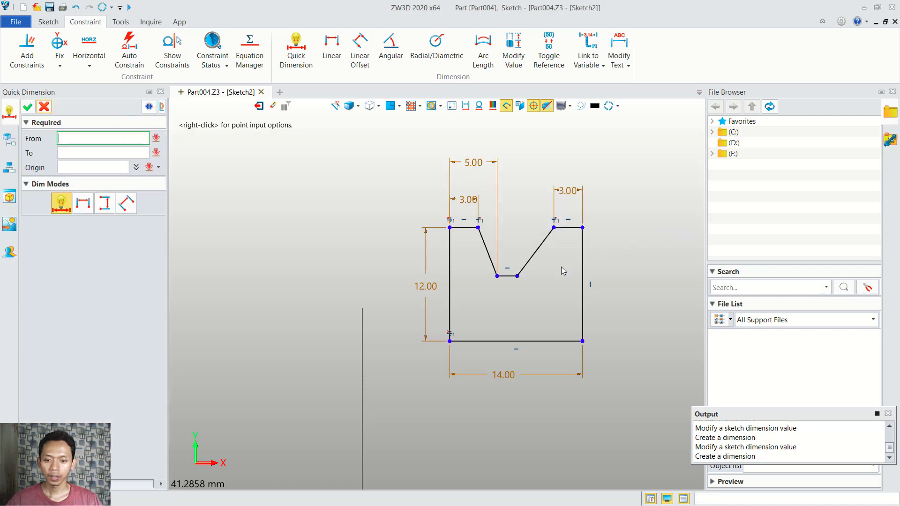
left_click(523, 278)
left_click(583, 229)
left_click(552, 163)
type("5")
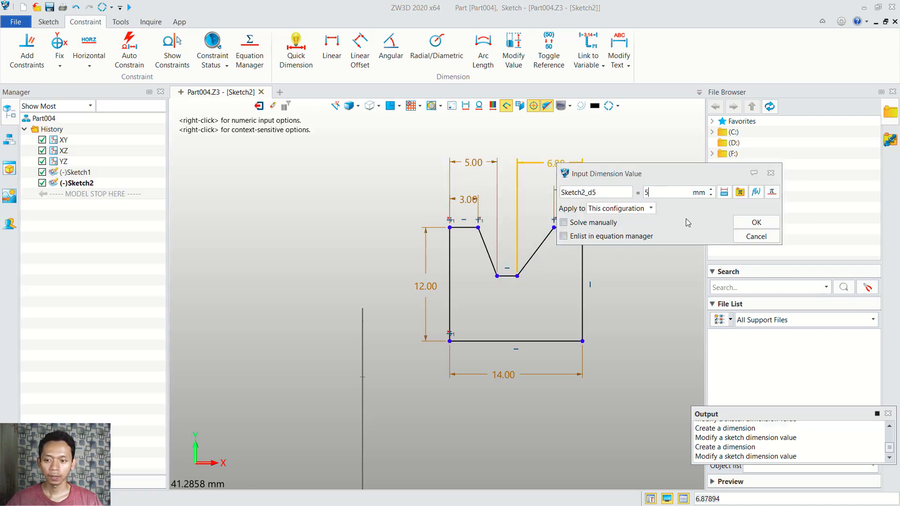
left_click(750, 223)
Step: Dimension the groove's depth from the profile's top left corner and set it to 8 mm
left_click(497, 276)
left_click(450, 228)
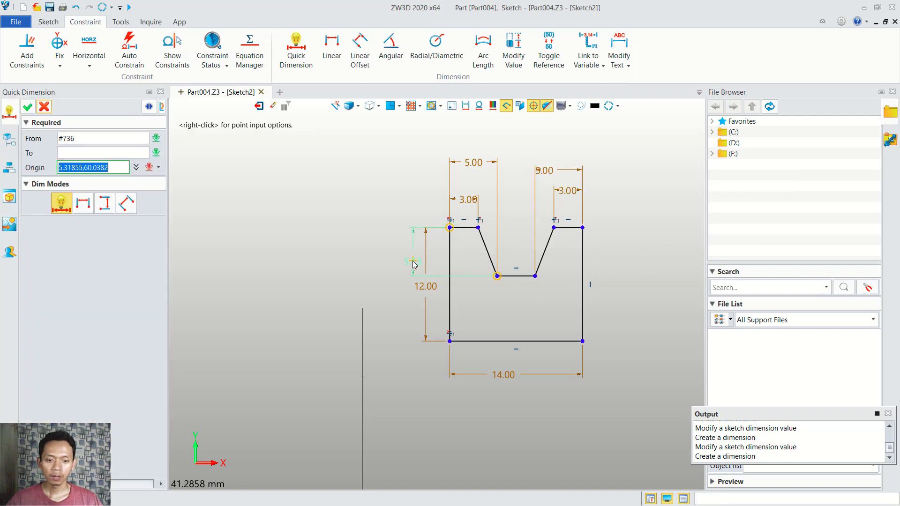
left_click(412, 258)
type("8")
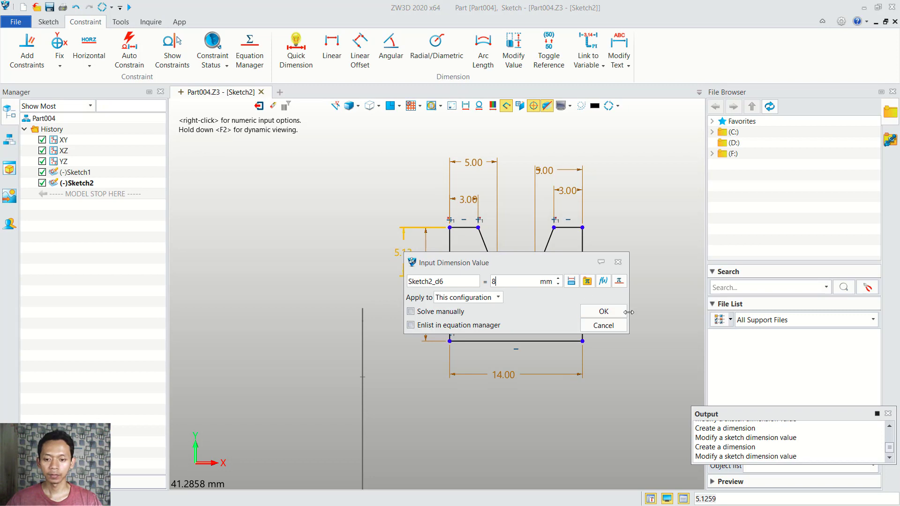
left_click(604, 311)
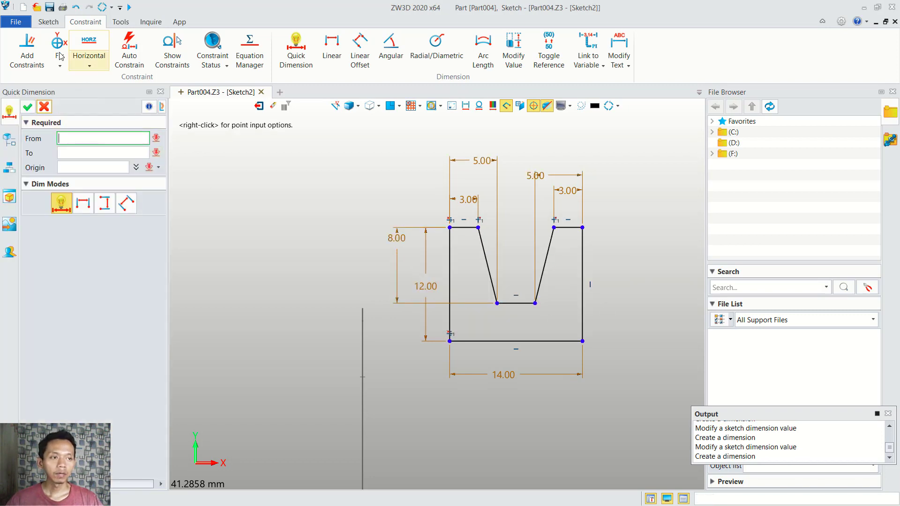
Step: Fillet the two upper inner corners of the rim profile's groove with a 2 mm radius and exit the sketch
left_click(48, 22)
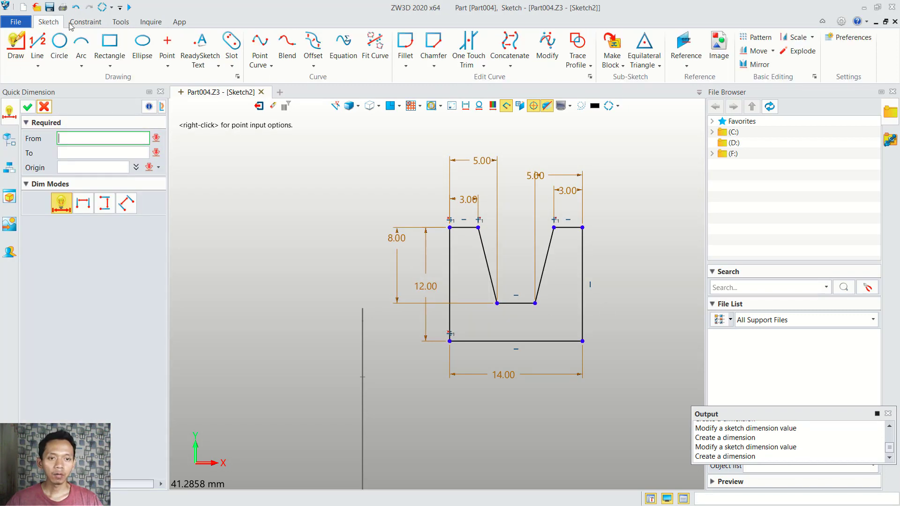
left_click(406, 47)
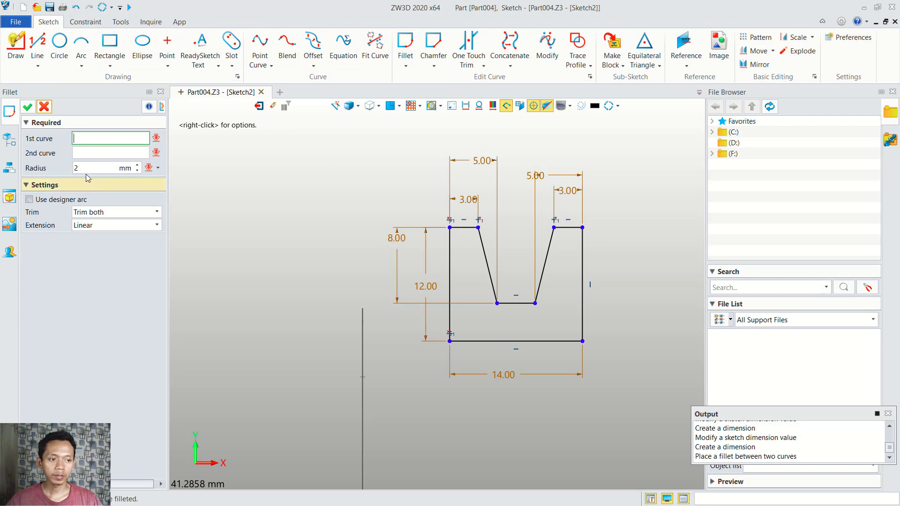
left_click(466, 227)
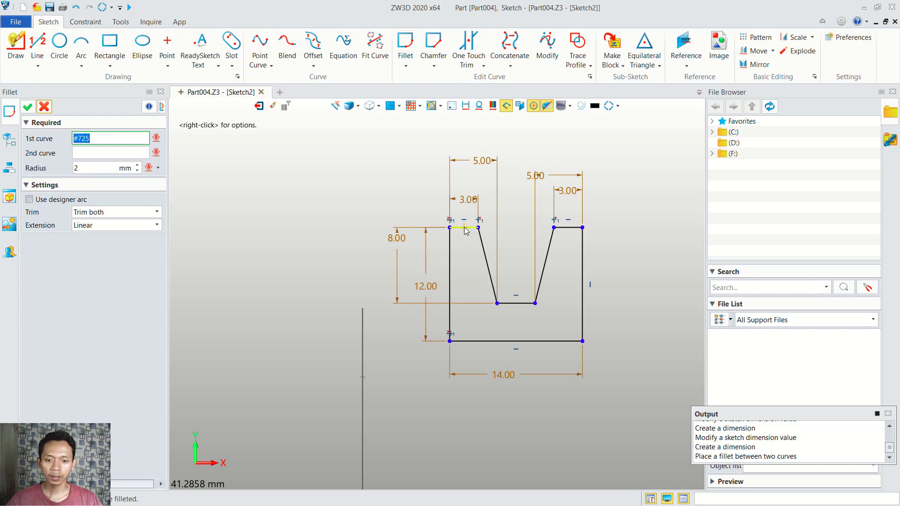
left_click(483, 250)
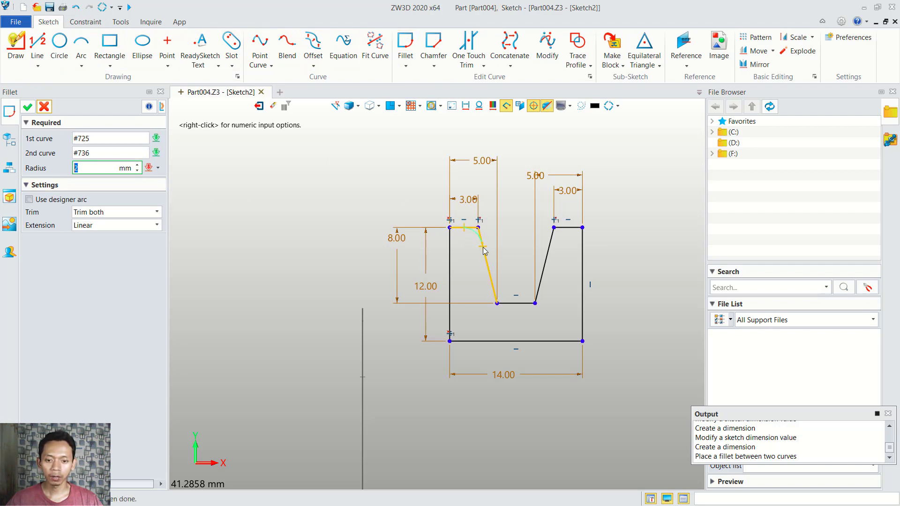
key("Return")
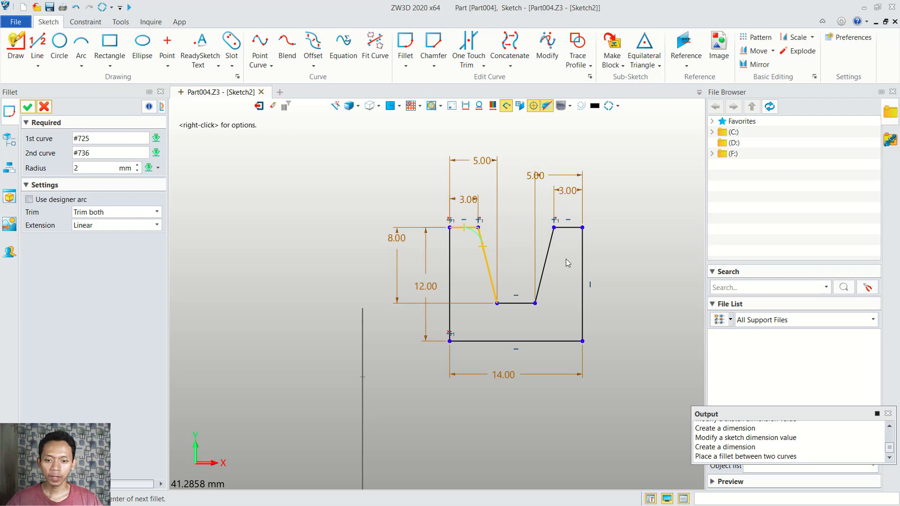
left_click(551, 248)
left_click(567, 229)
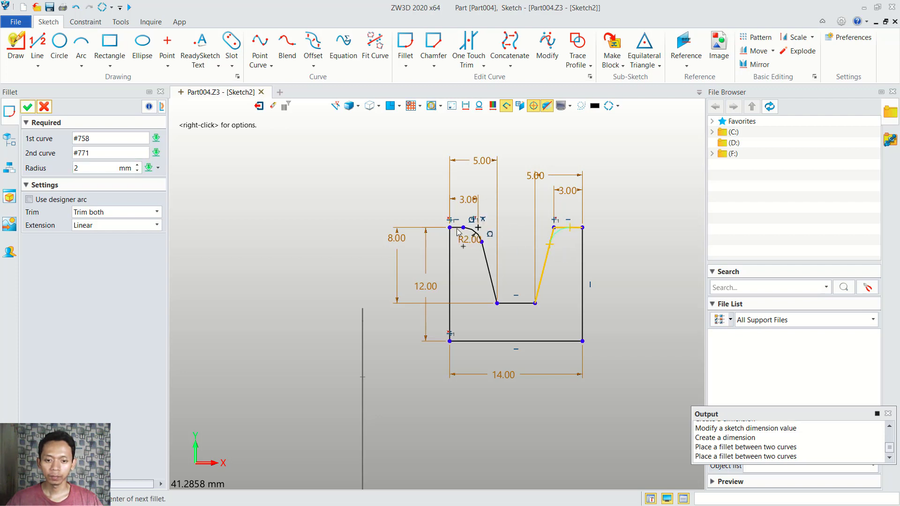
middle_click(404, 184)
scroll(546, 252, "down", 5)
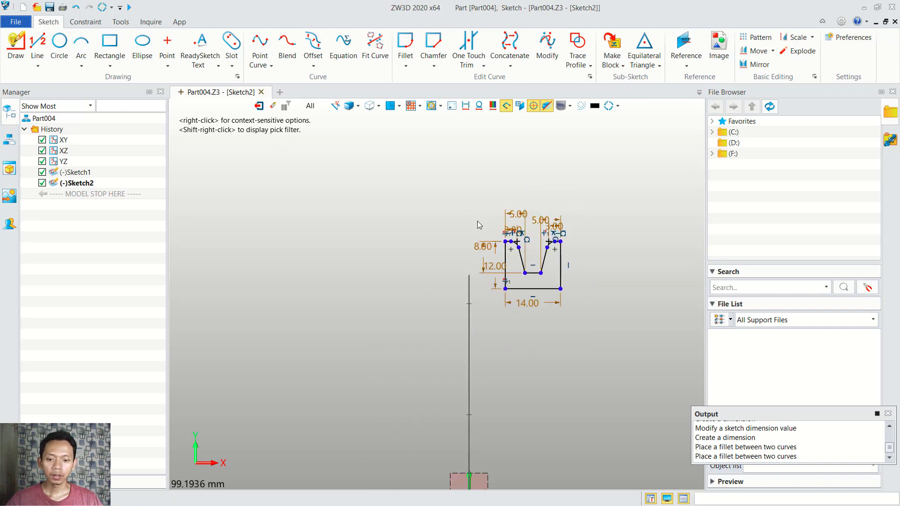
left_click(259, 106)
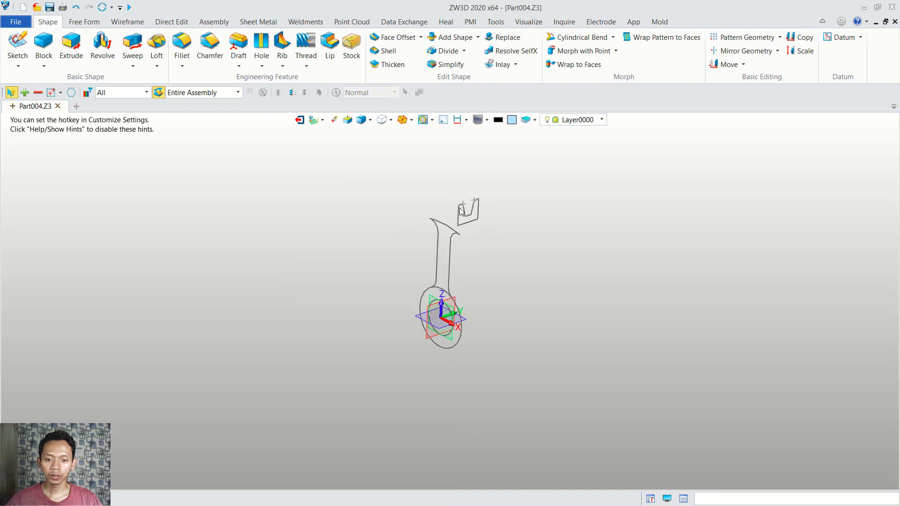
Step: Move the rim profile sketch point to point, from its bottom edge's midpoint to the midpoint of the arc at the spoke's outer end
scroll(474, 206, "up", 2)
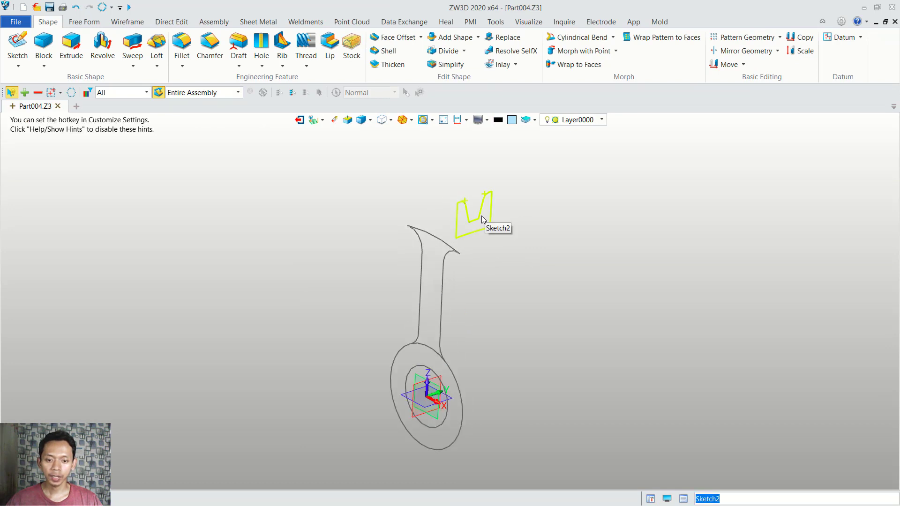
left_click(728, 66)
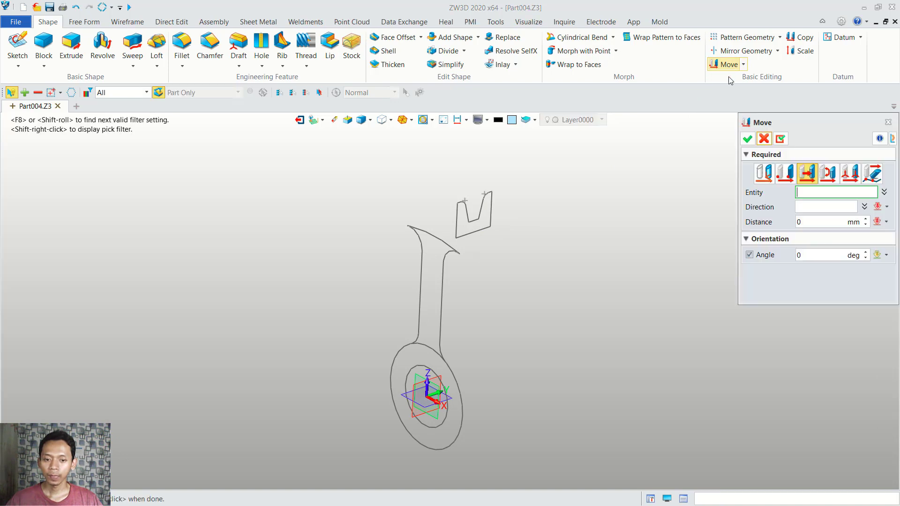
left_click(784, 174)
left_click(460, 238)
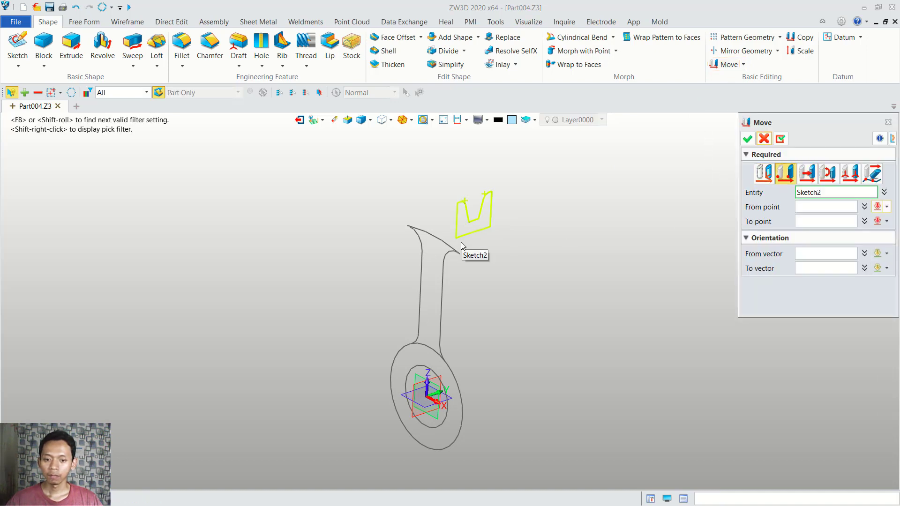
scroll(461, 242, "up", 2)
left_click(487, 230)
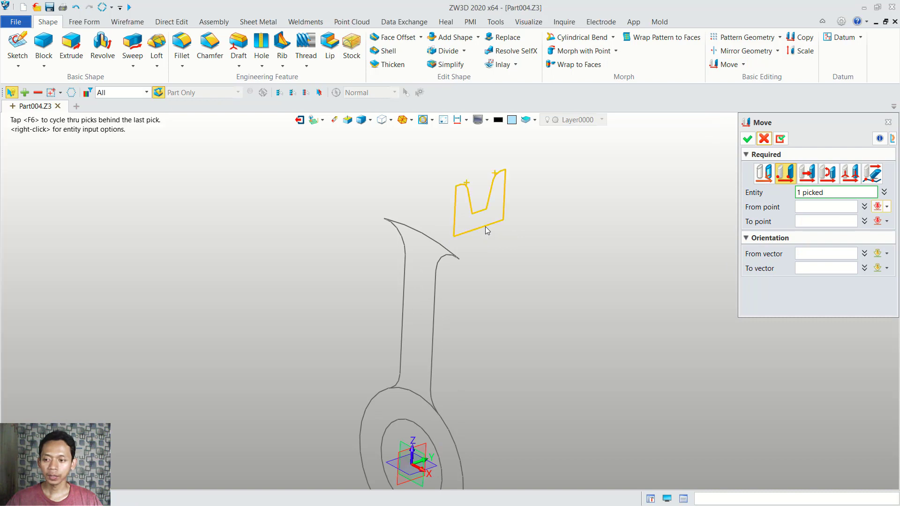
left_click(887, 208)
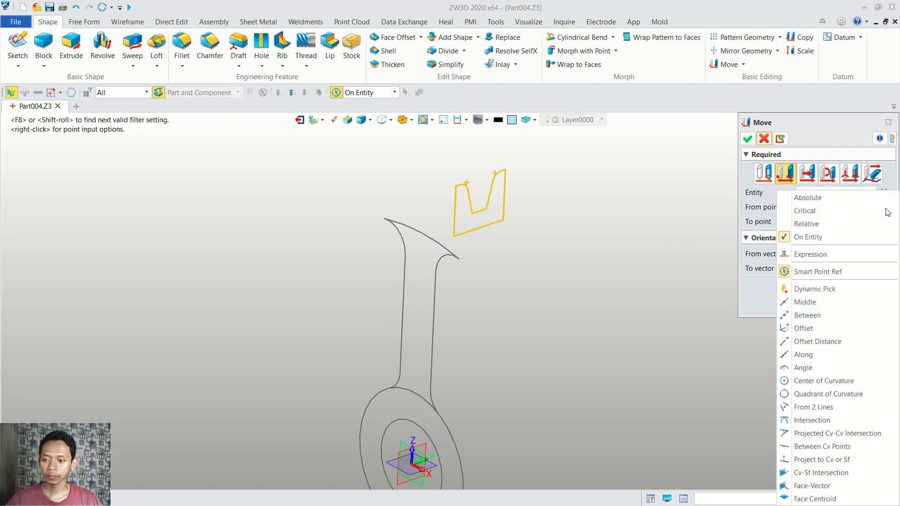
left_click(802, 299)
left_click(478, 228)
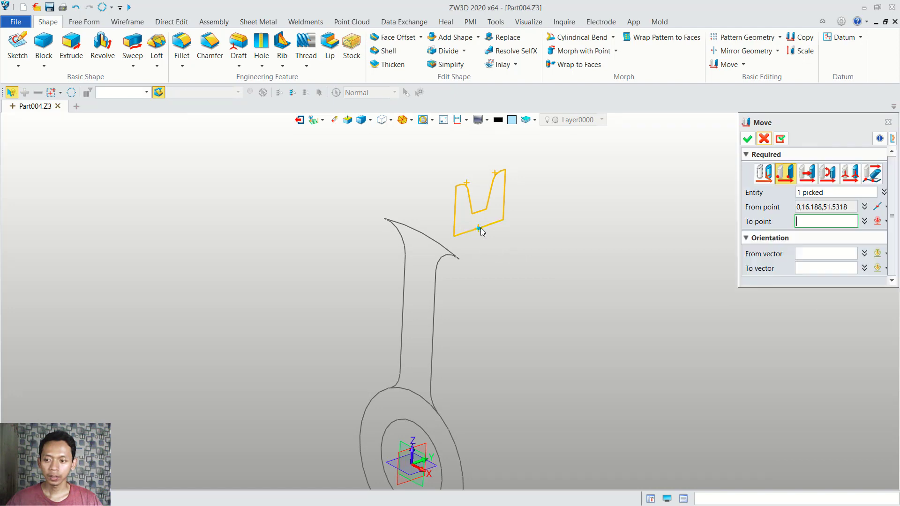
left_click(887, 221)
left_click(805, 302)
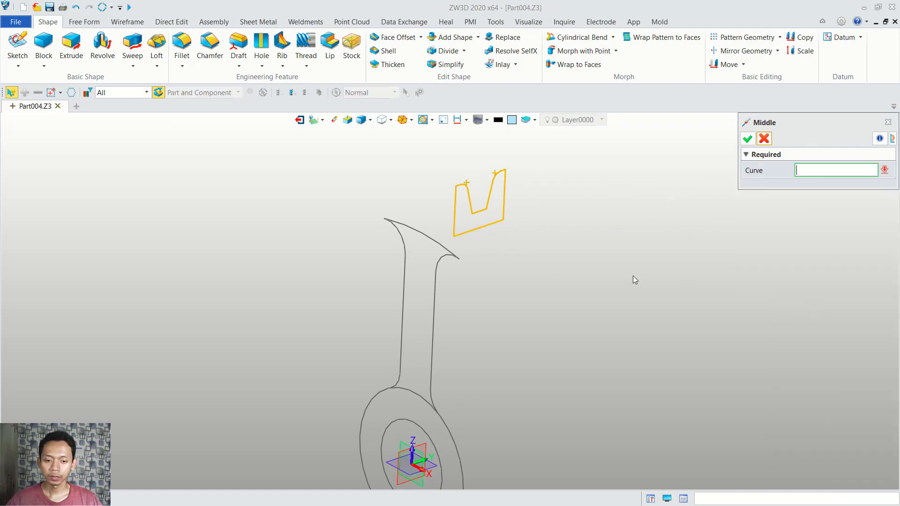
left_click(425, 237)
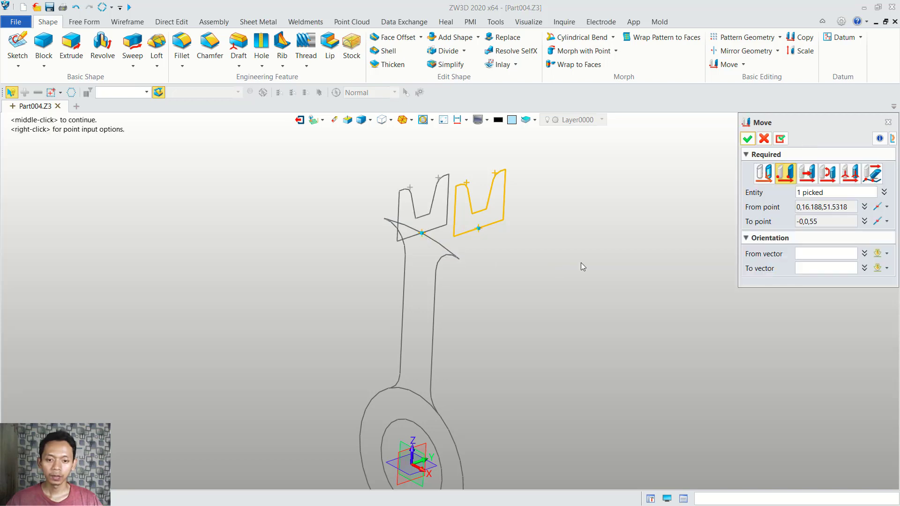
middle_click(604, 197)
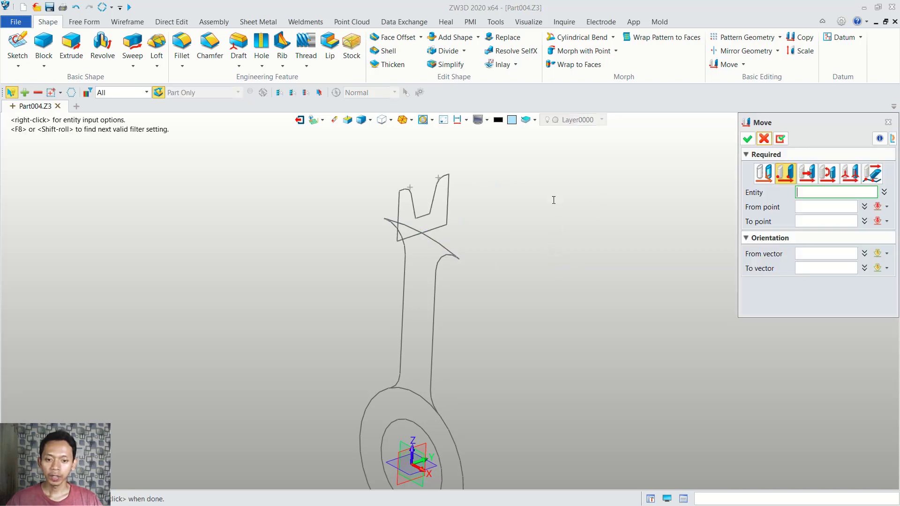
Step: Move the rim profile sketch -3 mm along the Y direction
left_click(444, 224)
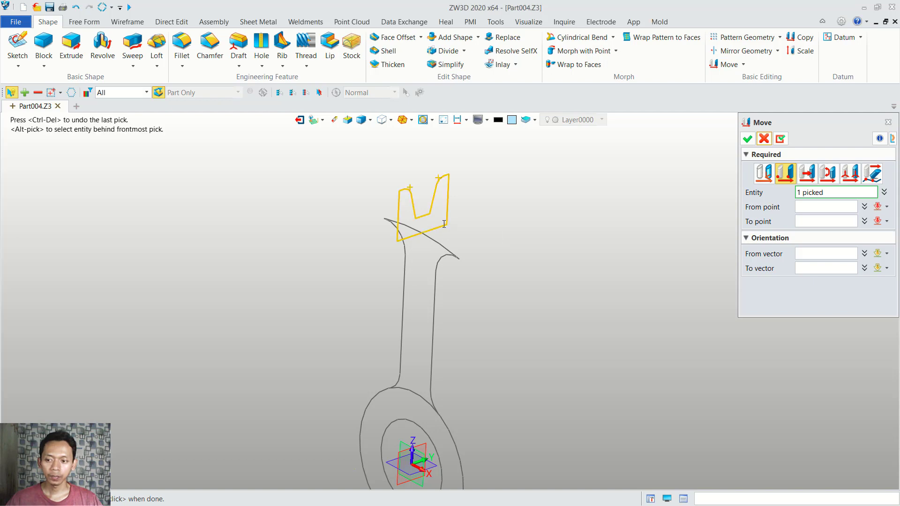
left_click(807, 174)
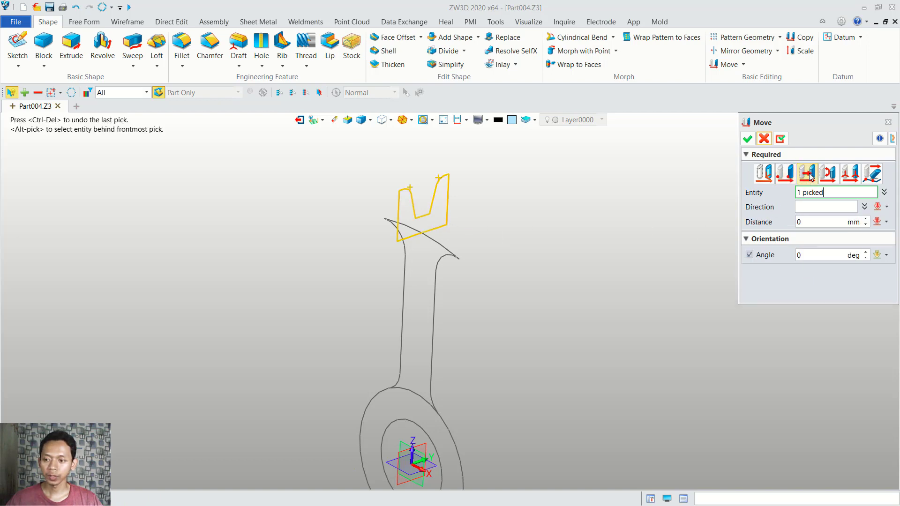
left_click(887, 207)
left_click(847, 228)
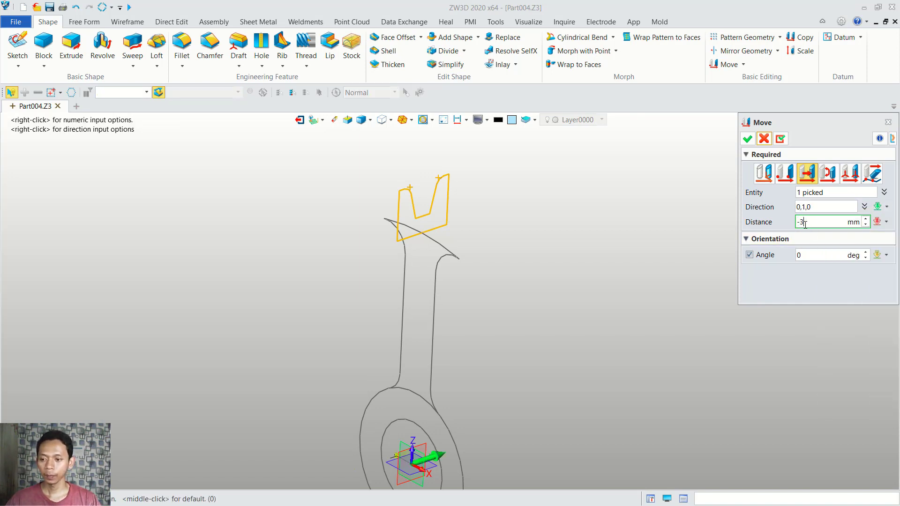
left_click(748, 139)
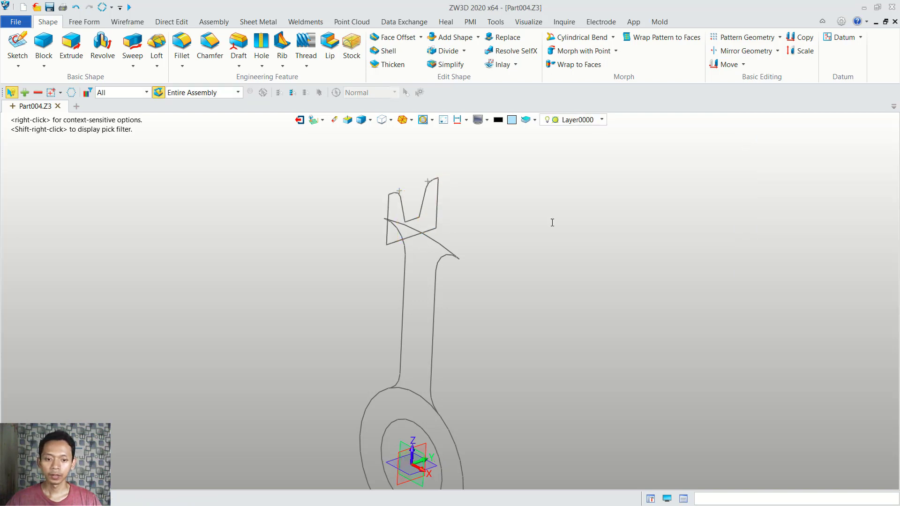
Step: Extrude only the spoke region of the hub-and-spoke sketch from 0 to 6 mm
scroll(479, 251, "down", 2)
middle_click_drag(499, 239, 548, 224)
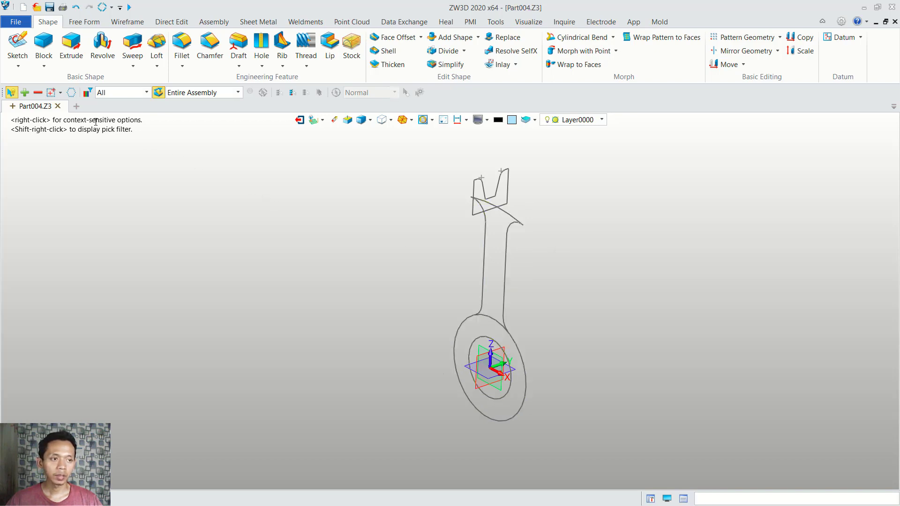
left_click(71, 45)
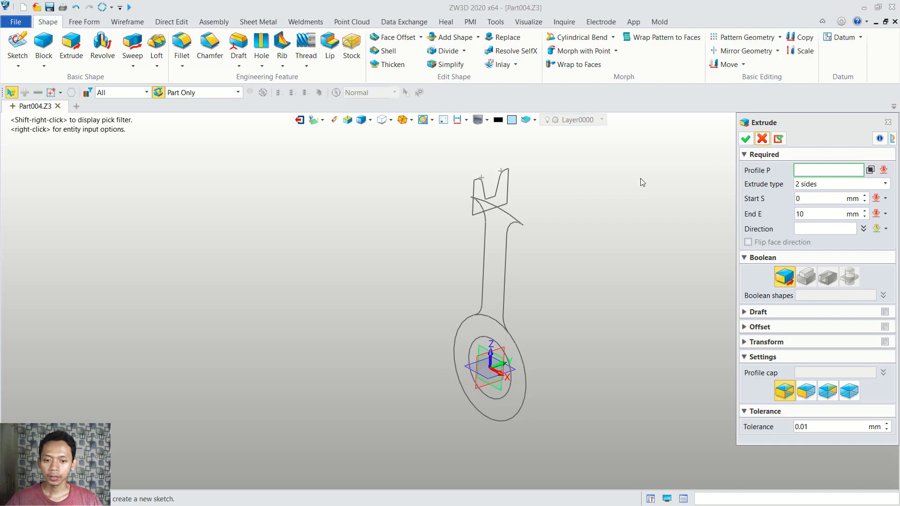
left_click(506, 240)
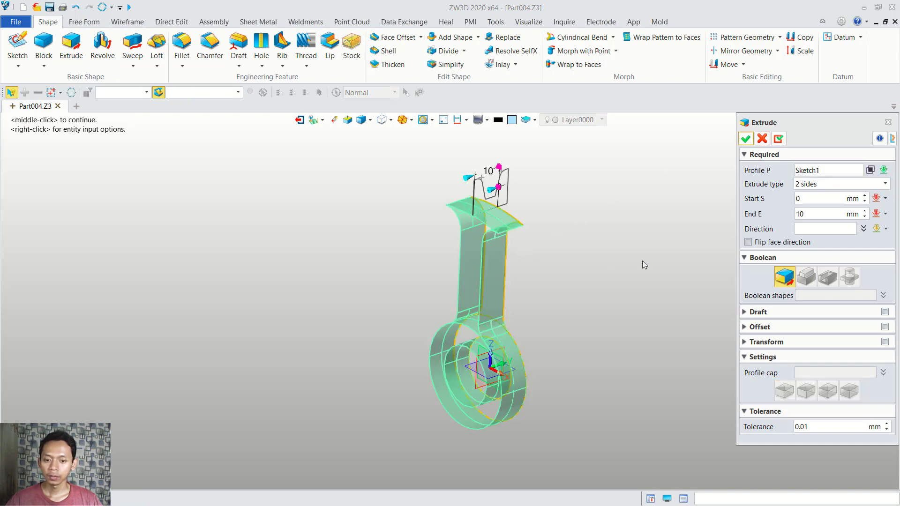
left_click(870, 170)
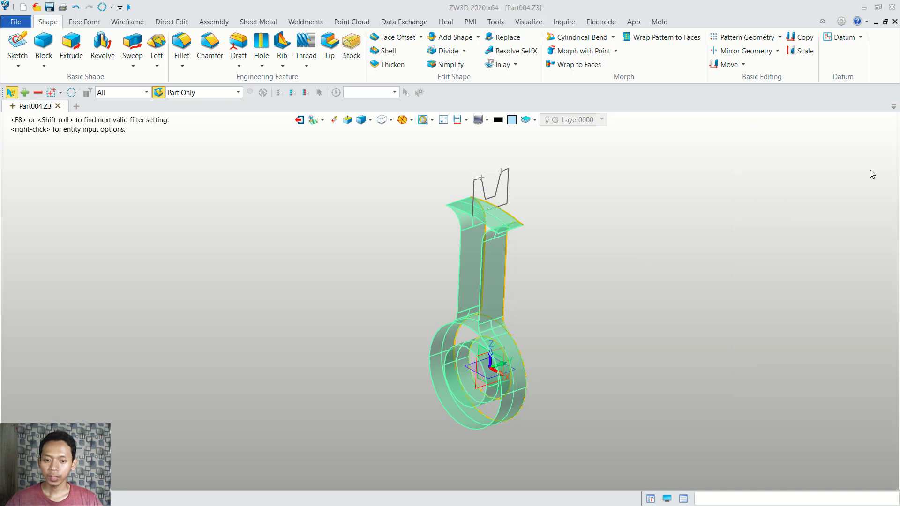
left_click(494, 260)
left_click(747, 139)
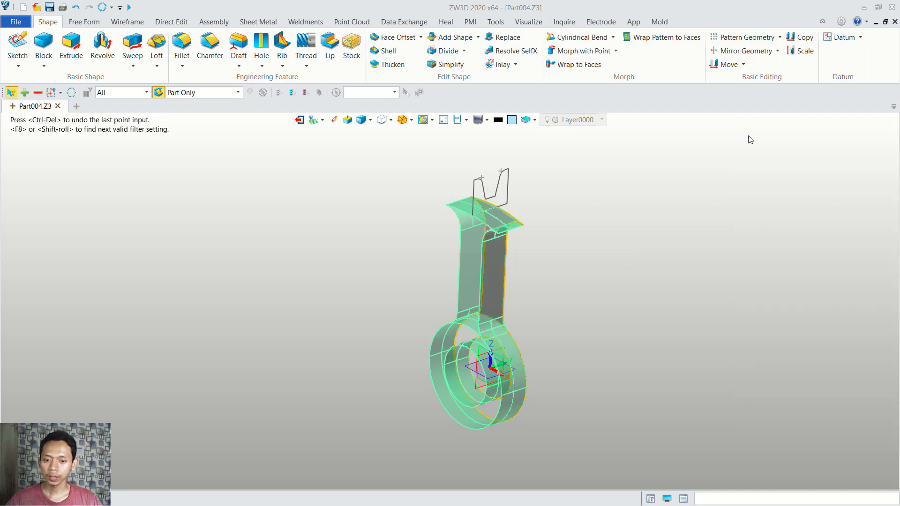
left_click(795, 214)
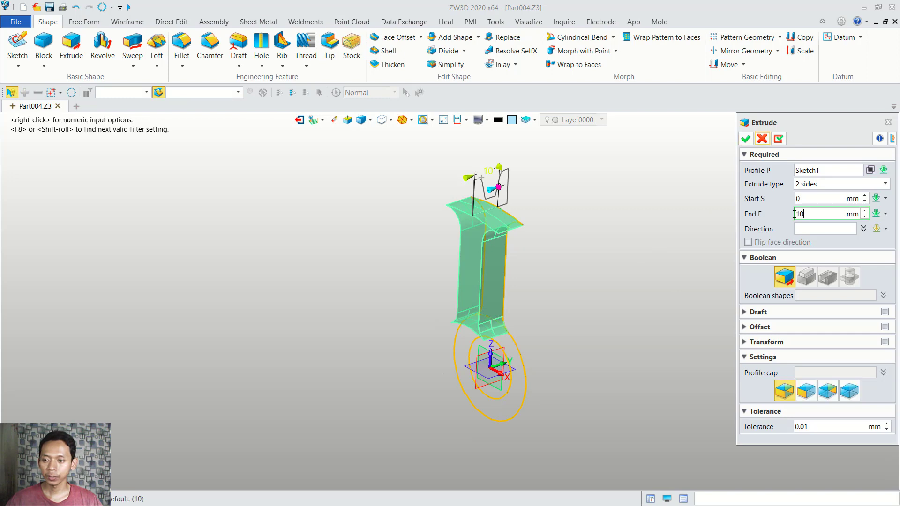
type("6")
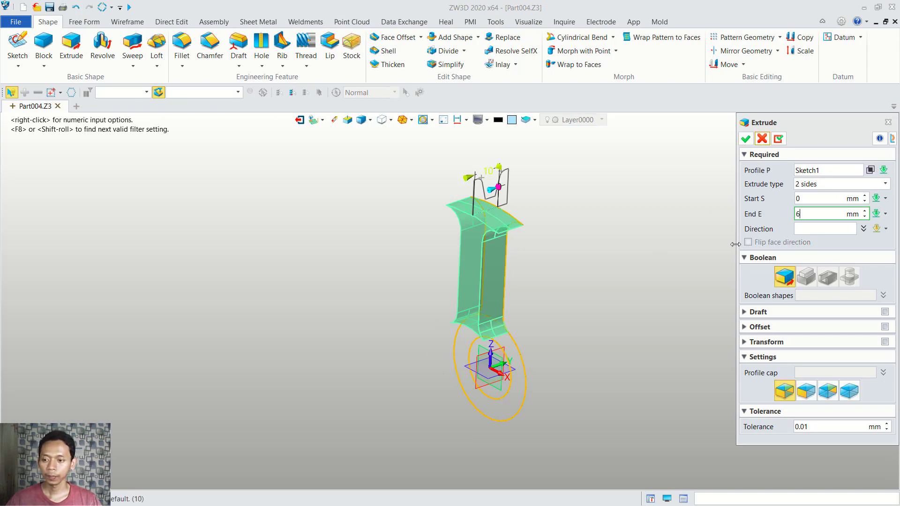
key("Return")
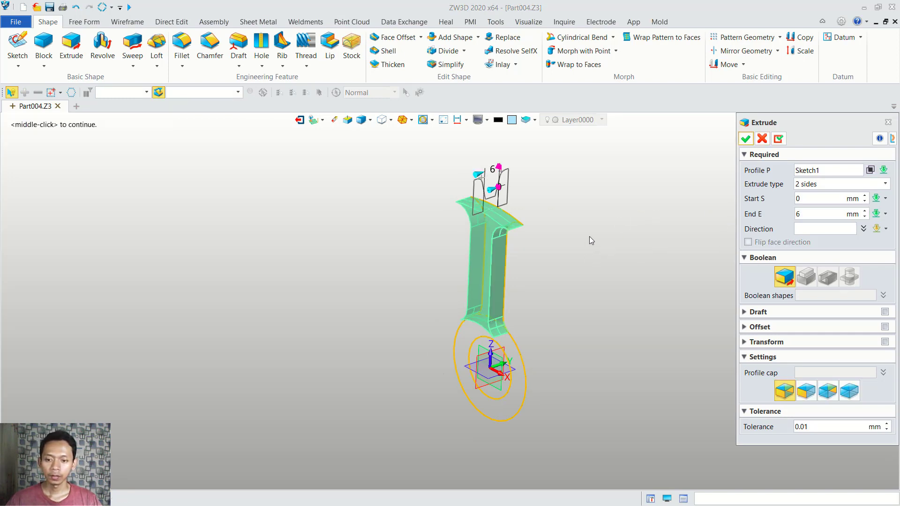
middle_click(589, 238)
Step: Extrude the ring region between the two hub circles from 0 to 10 mm as a separate base shape
middle_click(576, 271)
left_click(519, 354)
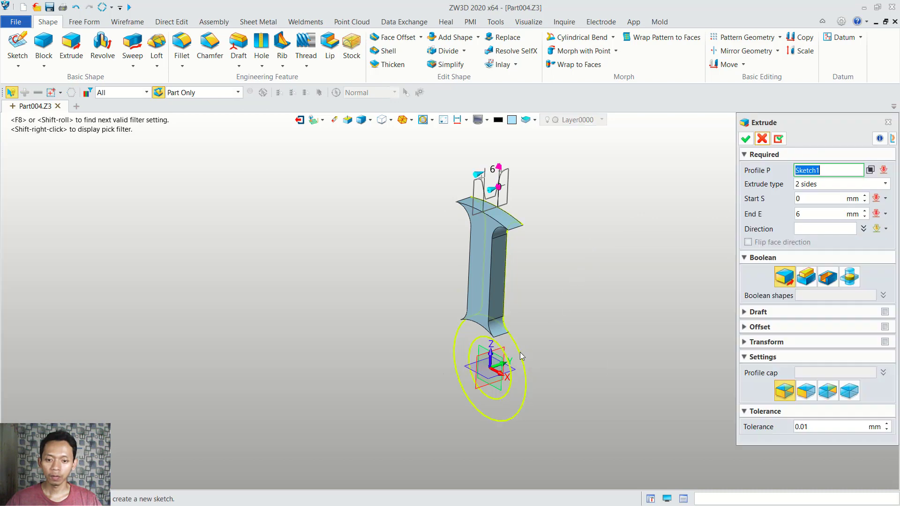
left_click(871, 172)
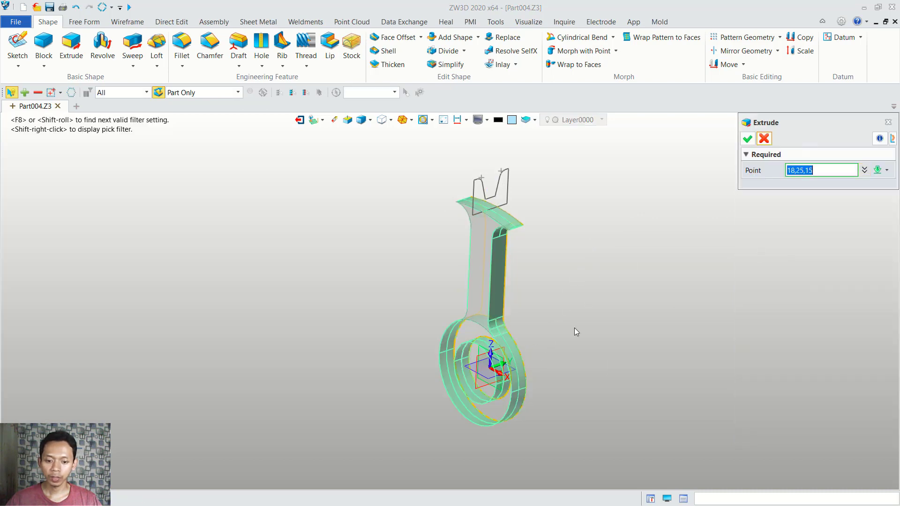
left_click(467, 337)
middle_click(658, 231)
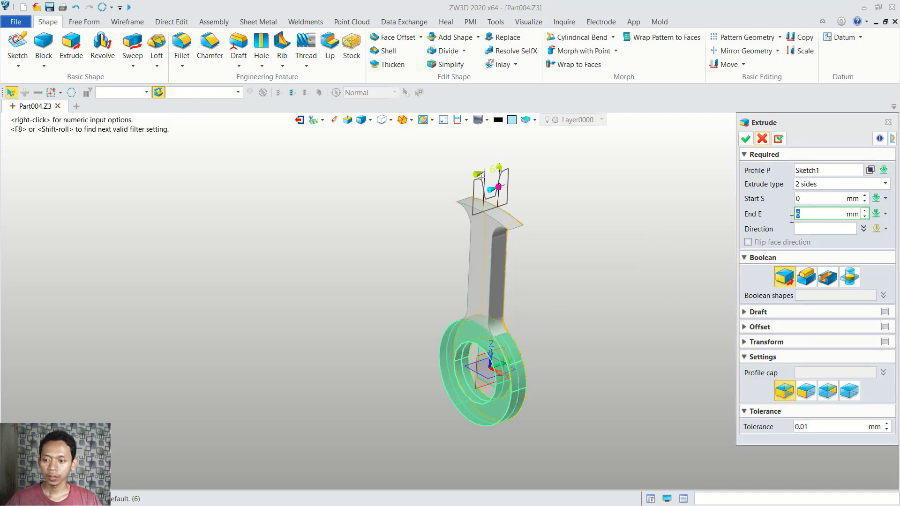
type("0")
key("Return")
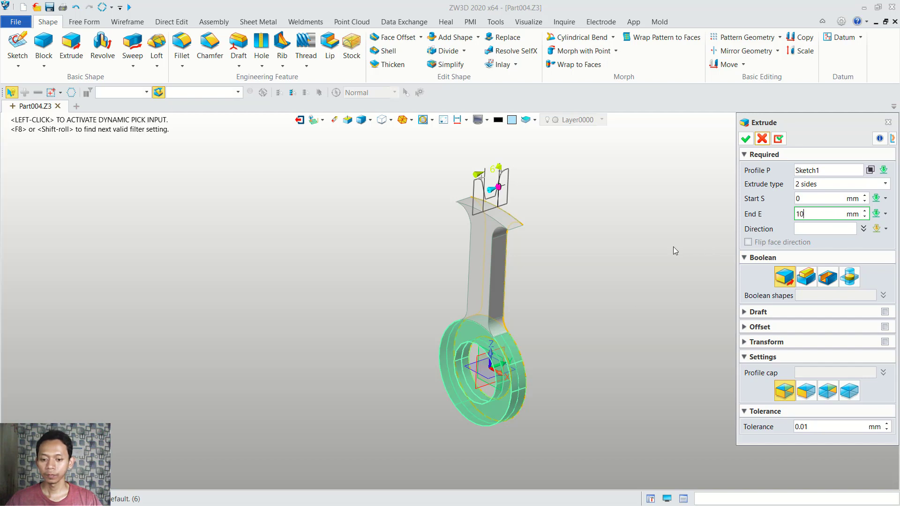
middle_click(613, 257)
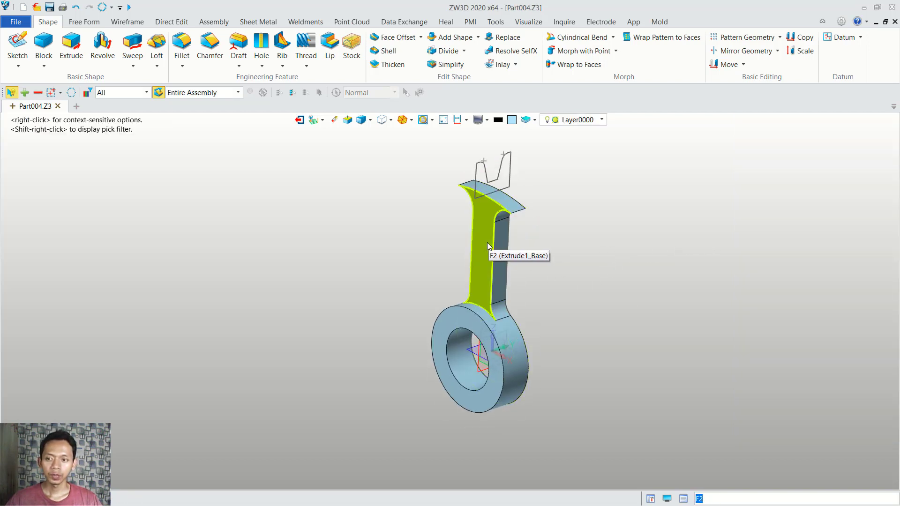
Step: Create a circular pattern of the spoke body about the hub's -Y axis with 5 instances and Derive set to Spacing
left_click(737, 38)
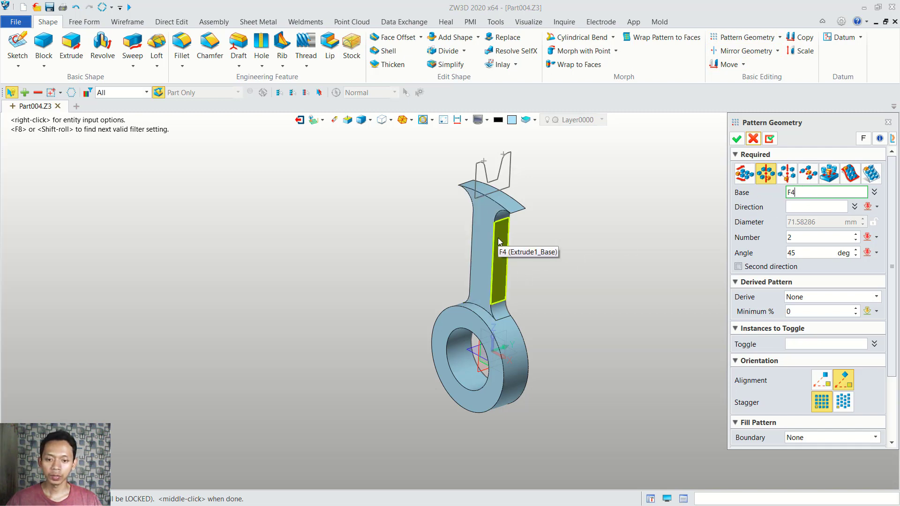
left_click(651, 499)
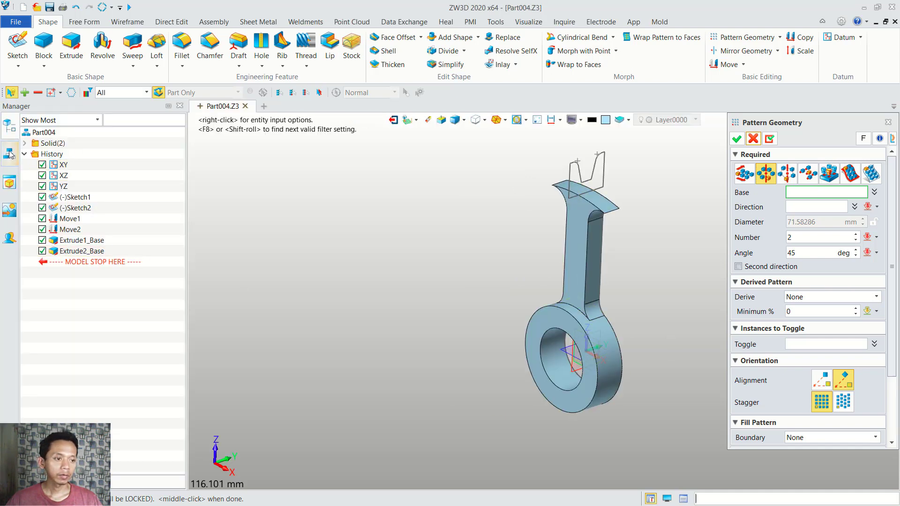
left_click(85, 241)
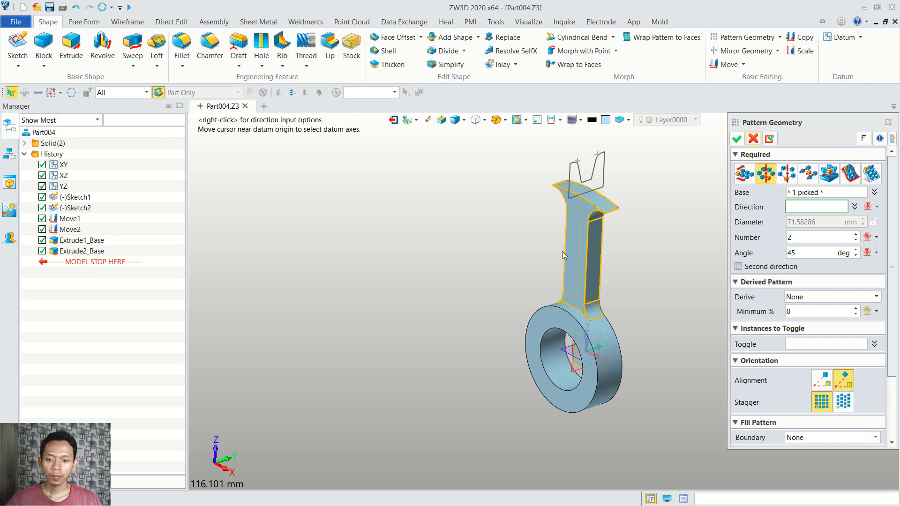
middle_click_drag(639, 252, 590, 245)
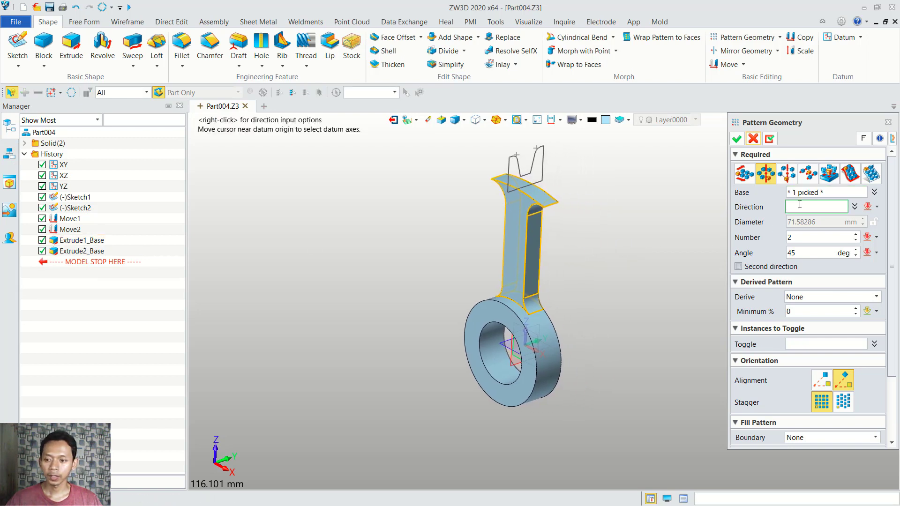
left_click(500, 359)
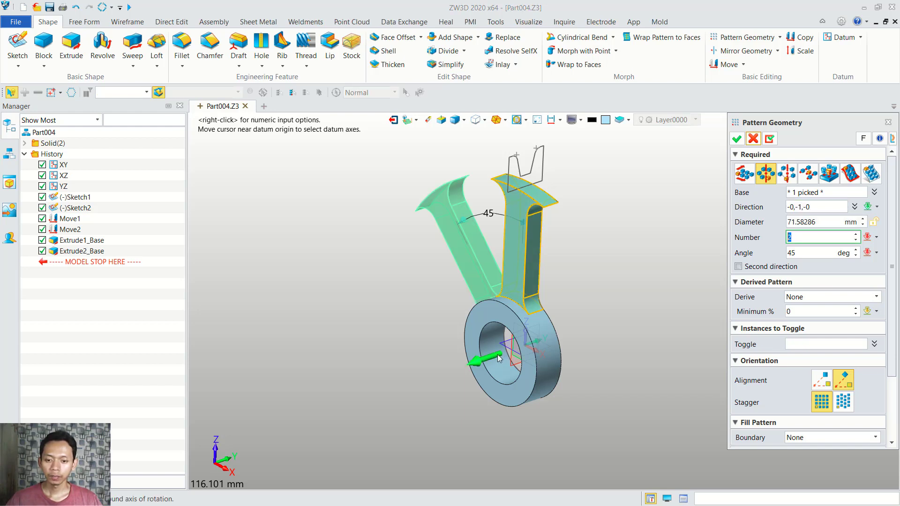
left_click(810, 298)
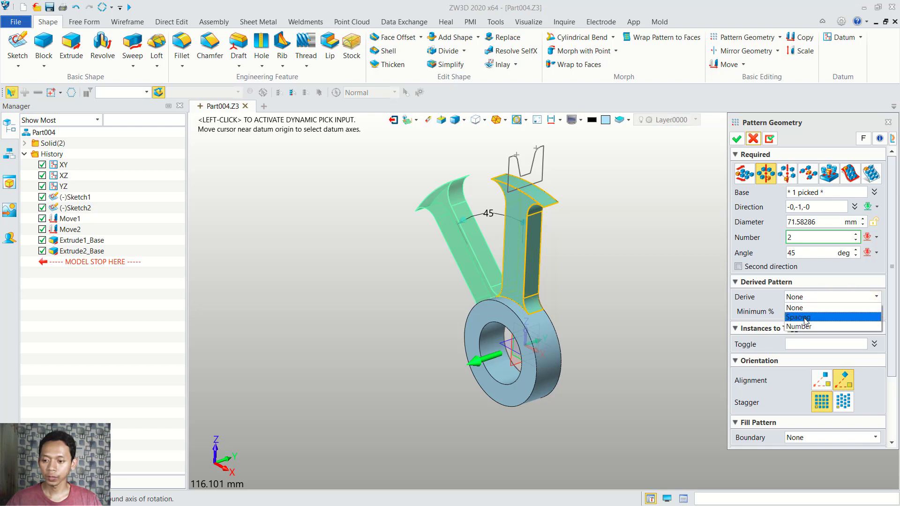
left_click(806, 318)
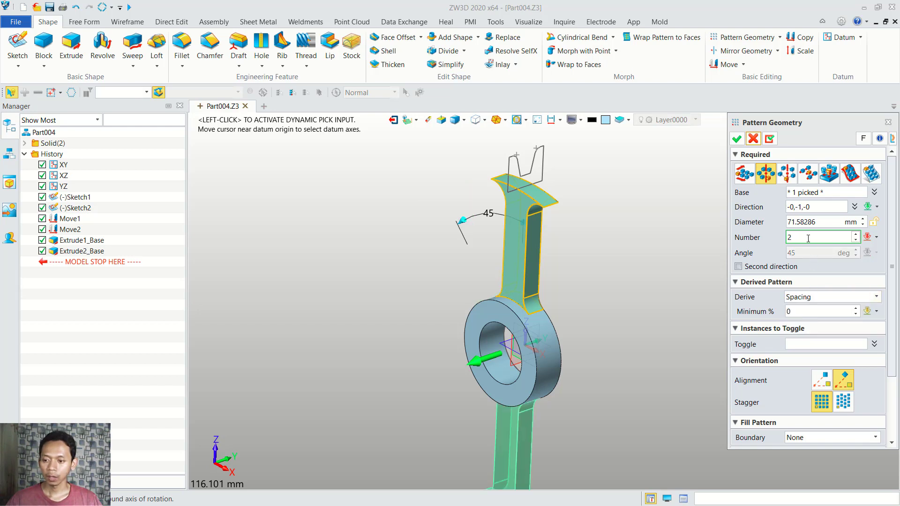
type("5")
left_click(823, 220)
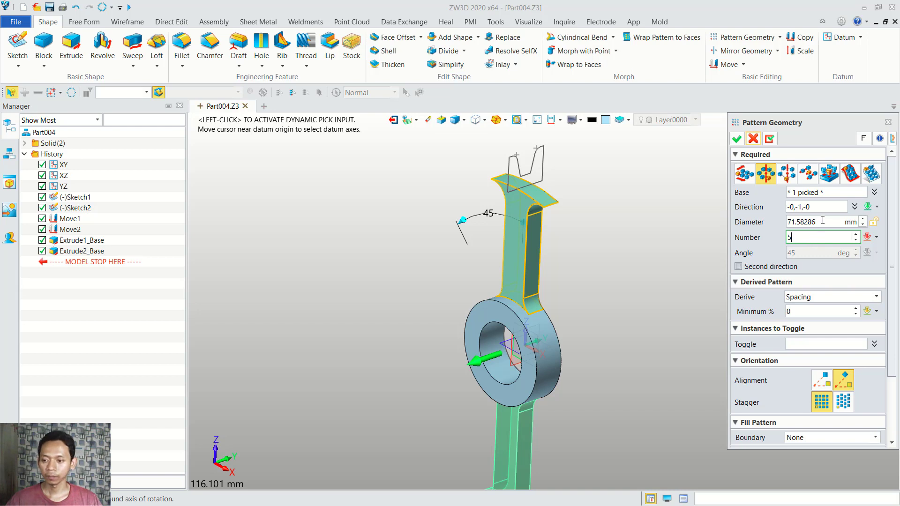
left_click(737, 139)
Step: Combine all five spokes with the hub ring using Add Shape, with the hub as the base
scroll(638, 306, "down", 2)
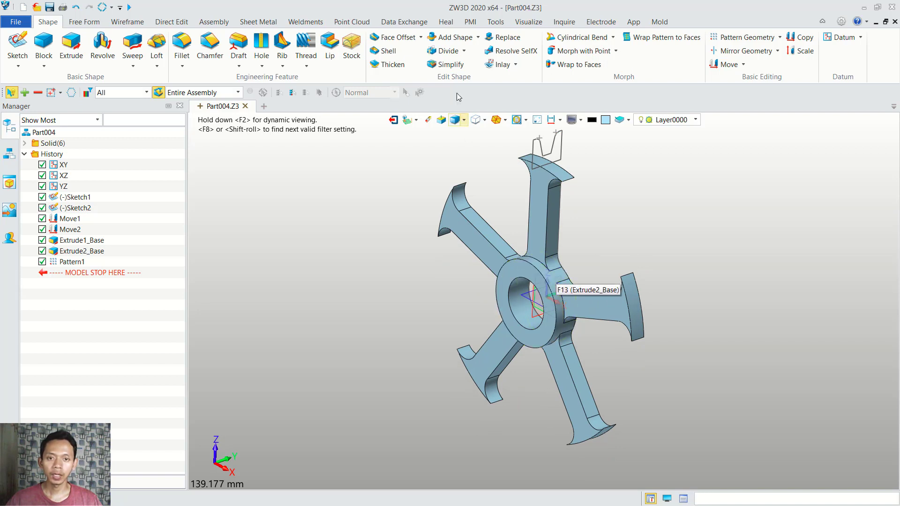
left_click(452, 39)
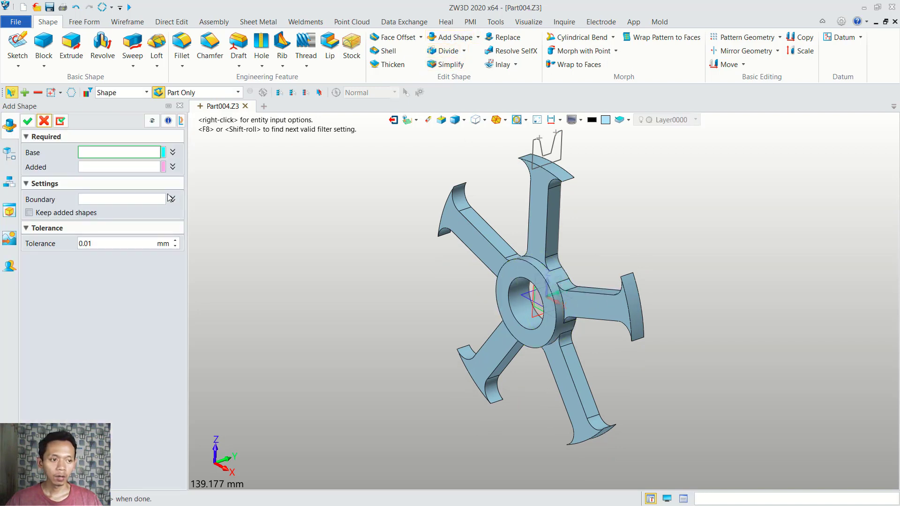
left_click(516, 273)
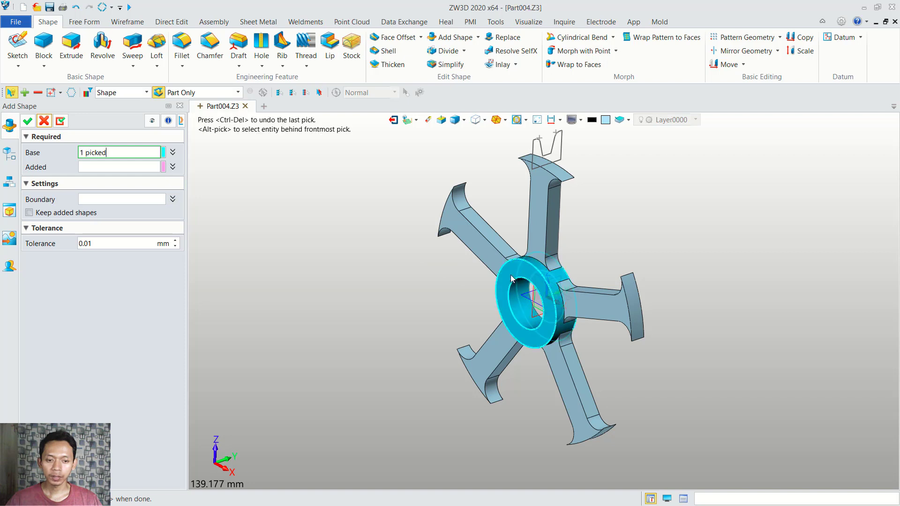
left_click(474, 240)
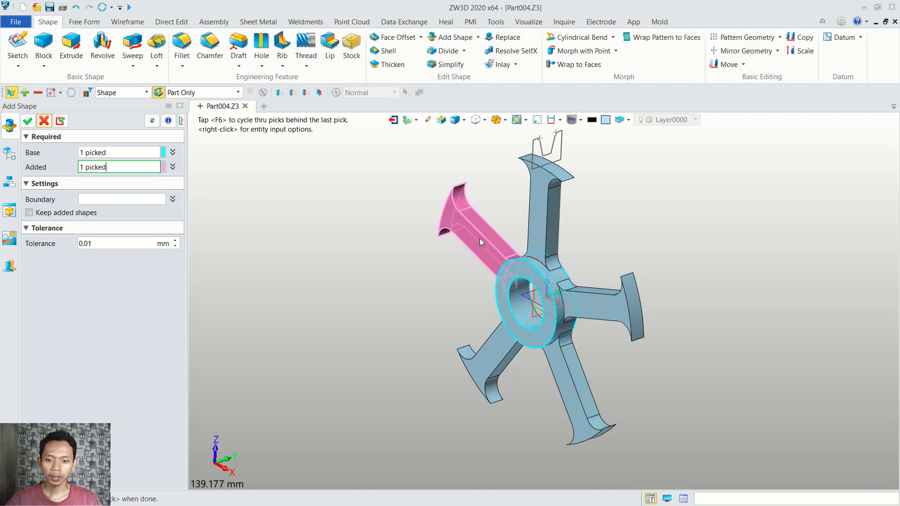
left_click(542, 211)
left_click(593, 294)
left_click(568, 367)
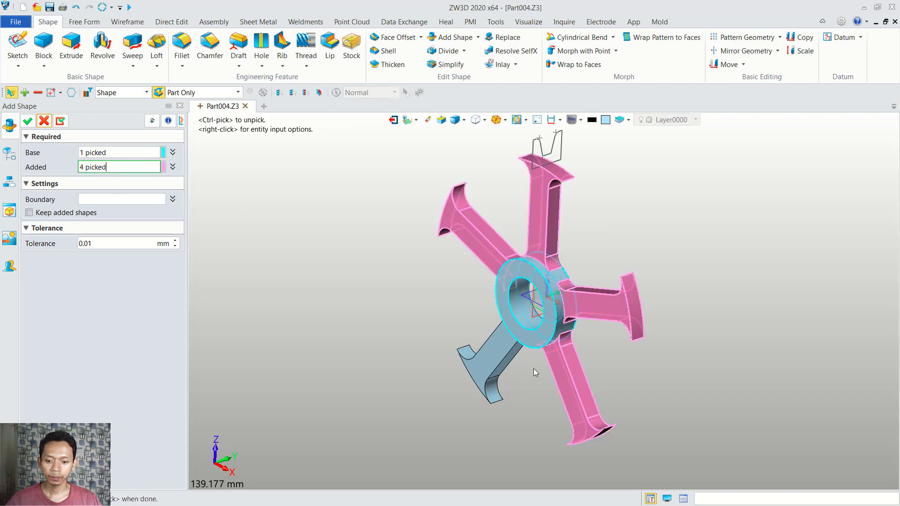
left_click(503, 364)
left_click(29, 122)
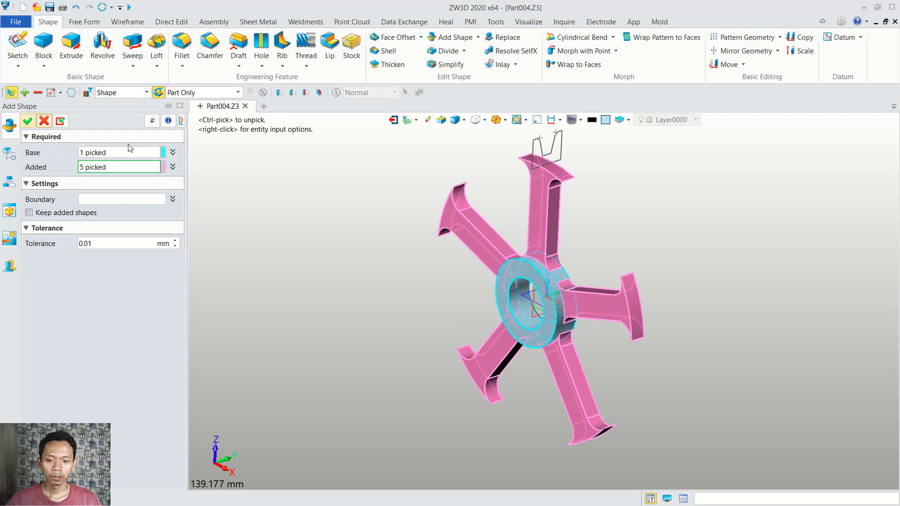
Step: Revolve the rim profile sketch from 0 to 360 degrees about the hub's -Y axis as a separate base shape
middle_click_drag(640, 236, 579, 272)
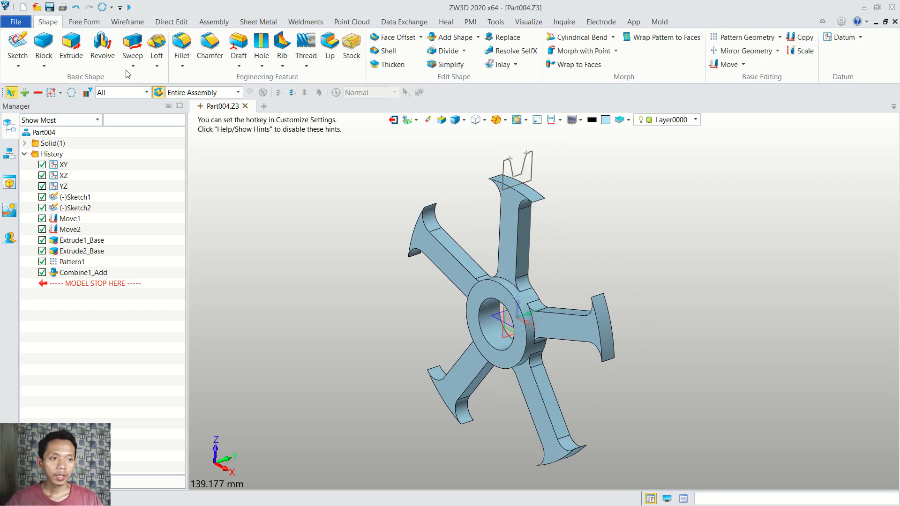
left_click(102, 47)
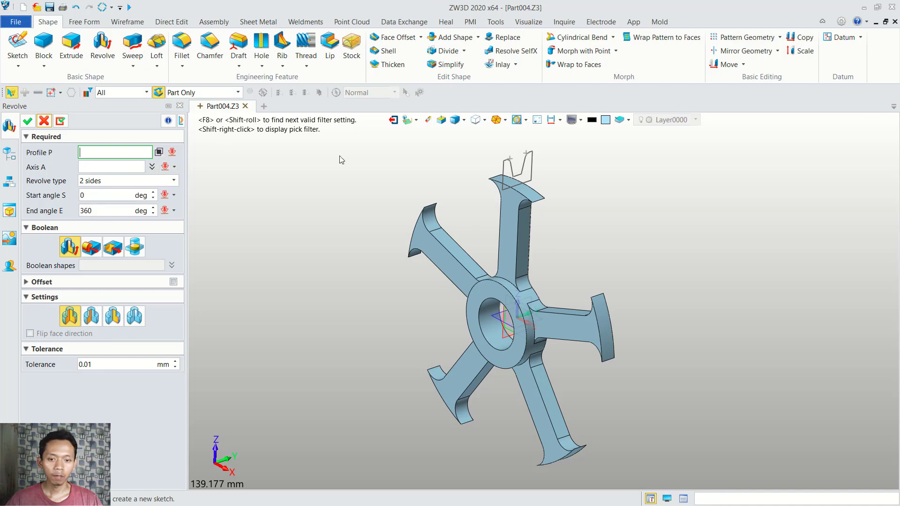
left_click(524, 160)
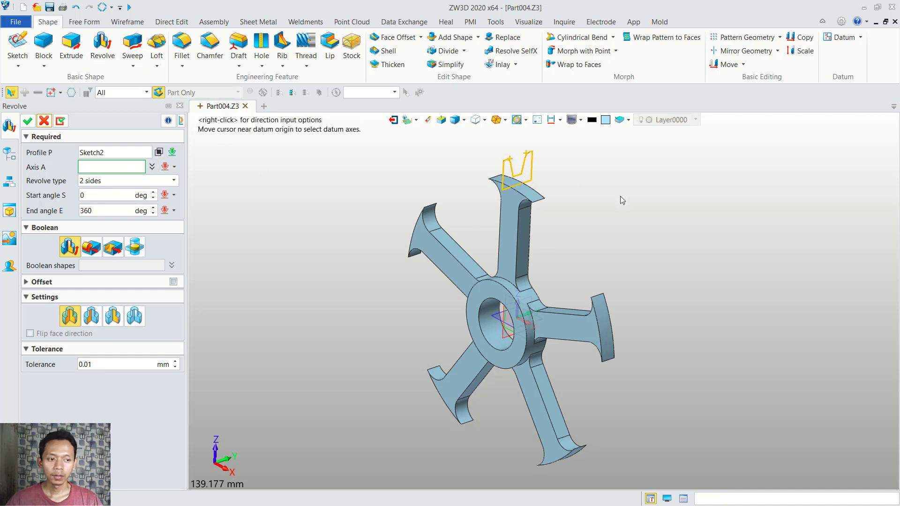
left_click(495, 331)
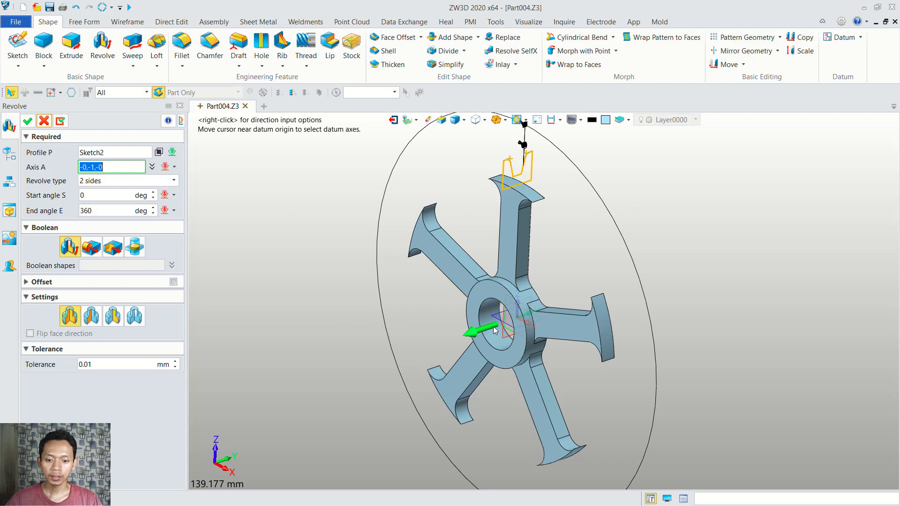
middle_click(495, 331)
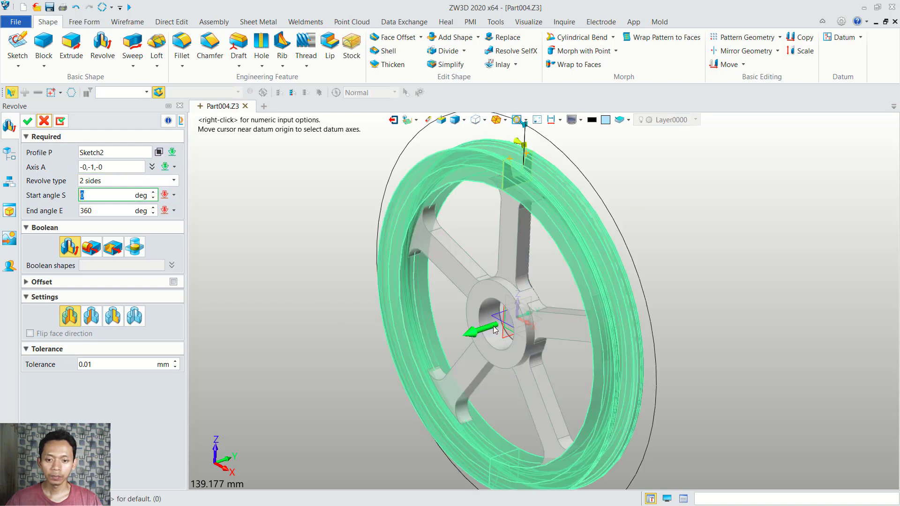
left_click(28, 122)
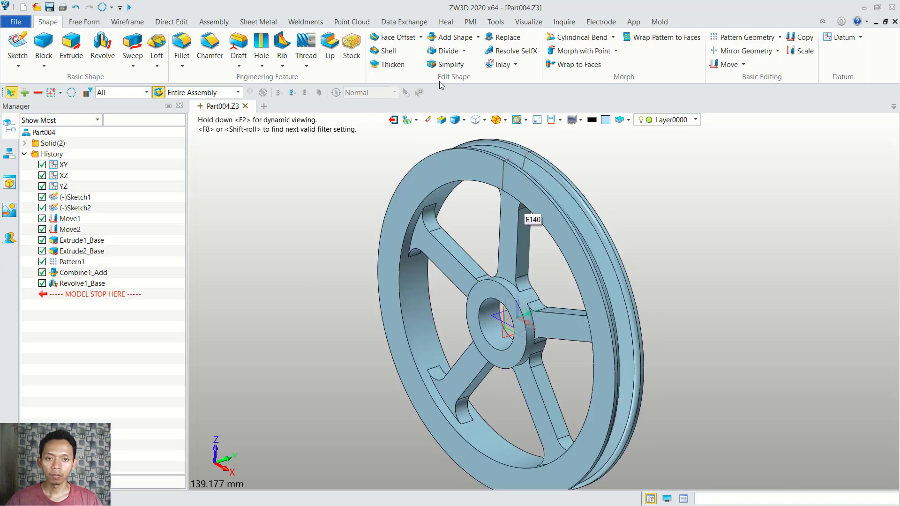
Step: Combine the revolved rim with the hub-and-spoke body using Add Shape, with the hub-and-spoke body as the base
left_click(451, 38)
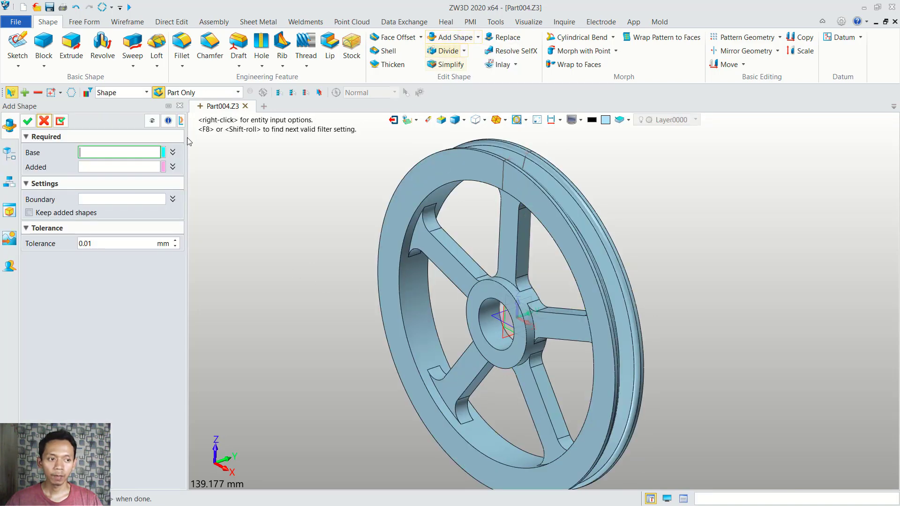
left_click(471, 296)
left_click(472, 296)
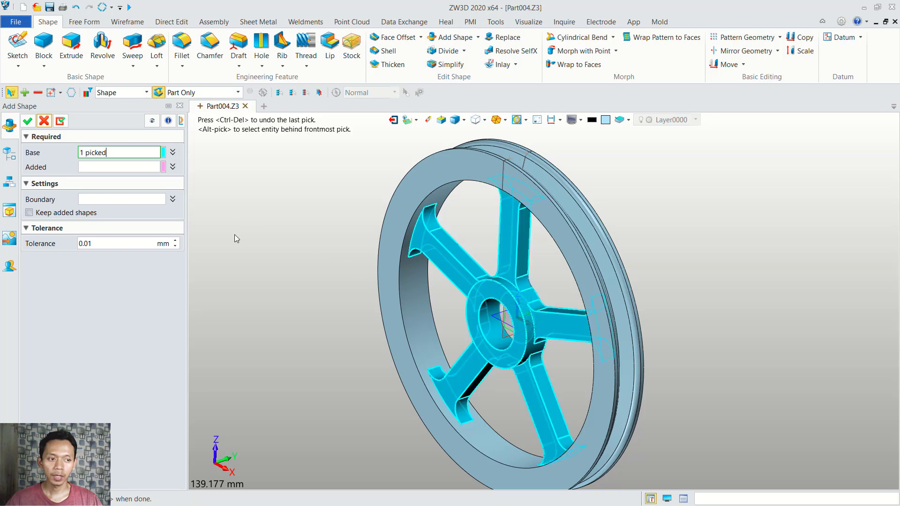
left_click(442, 168)
left_click(27, 122)
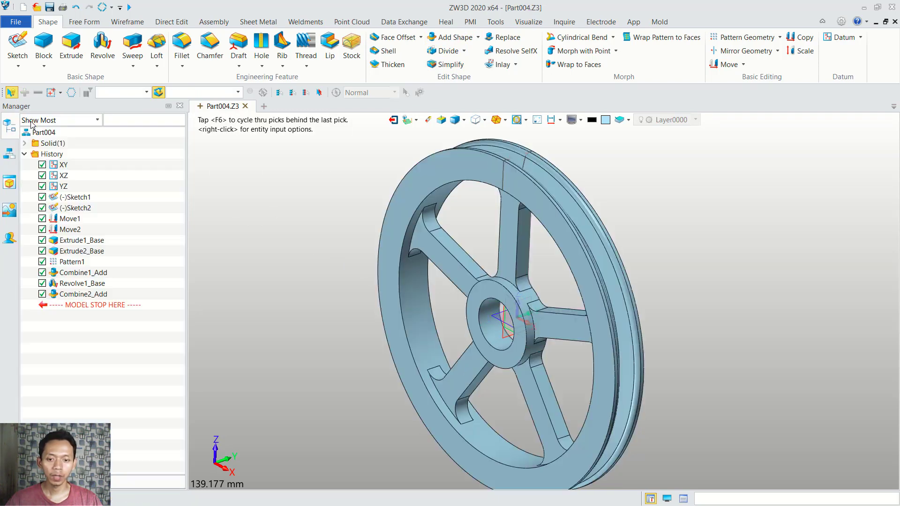
Step: Fillet the five edges where the spoke faces meet the raised hub with a 3 mm radius
middle_click_drag(533, 191, 726, 271)
scroll(532, 294, "up", 2)
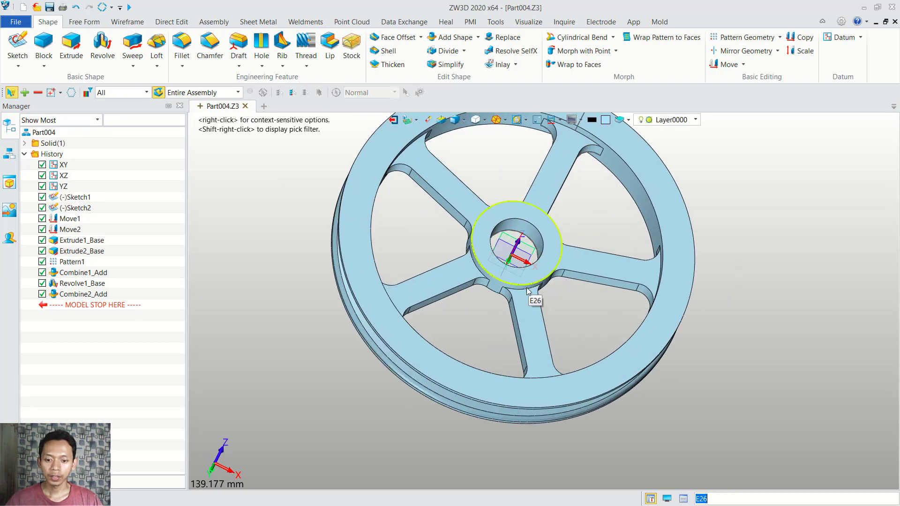
left_click(183, 45)
left_click(102, 190)
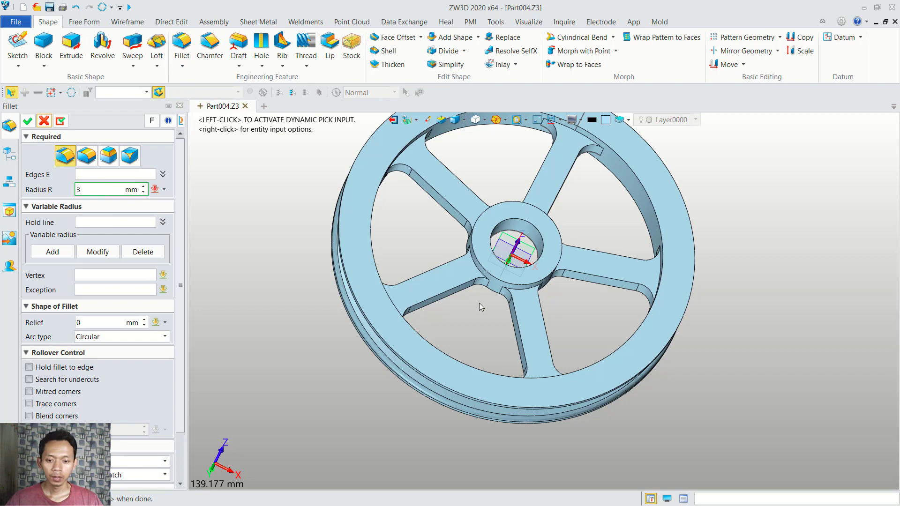
left_click(526, 293)
left_click(526, 294)
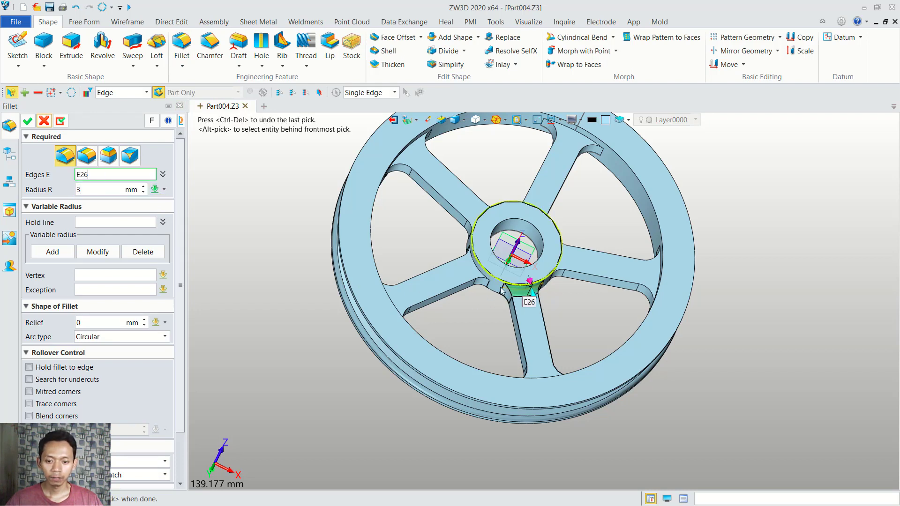
left_click(474, 269)
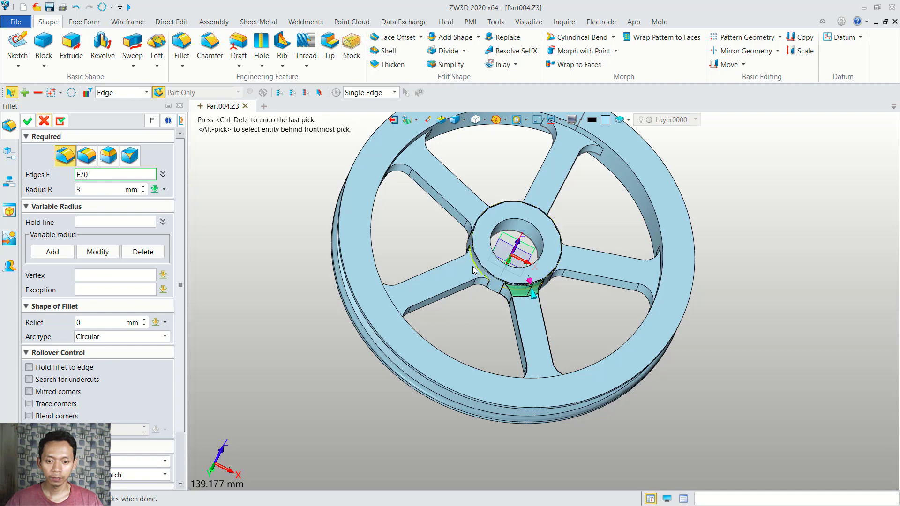
right_click_drag(581, 307, 533, 240)
left_click(515, 273)
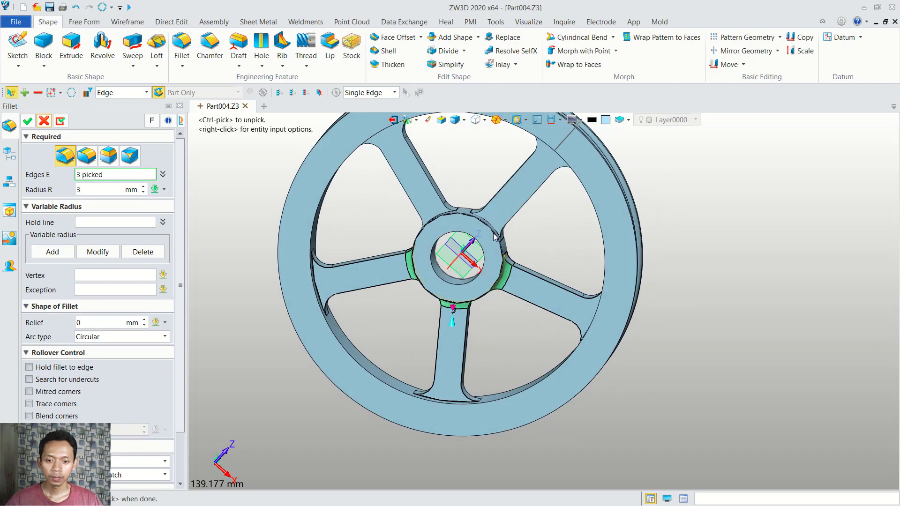
left_click(499, 228)
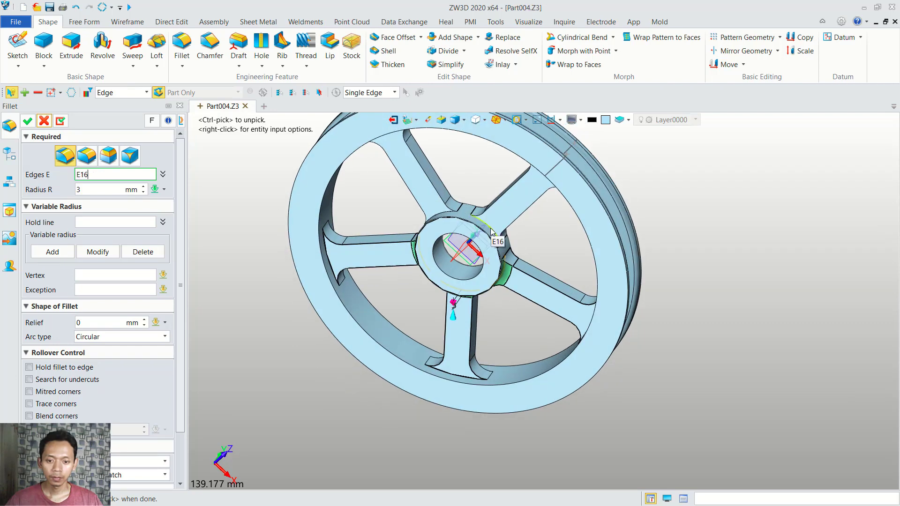
right_click_drag(499, 227, 483, 190)
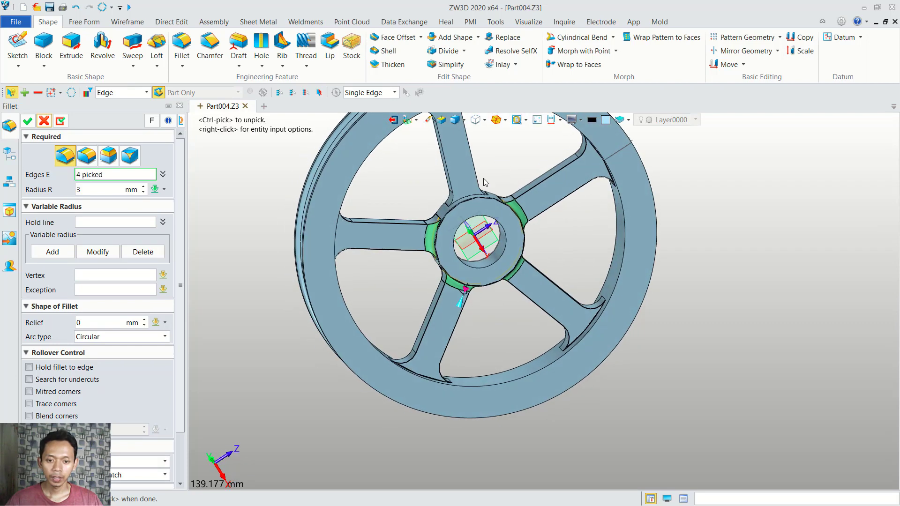
left_click(468, 197)
middle_click(401, 184)
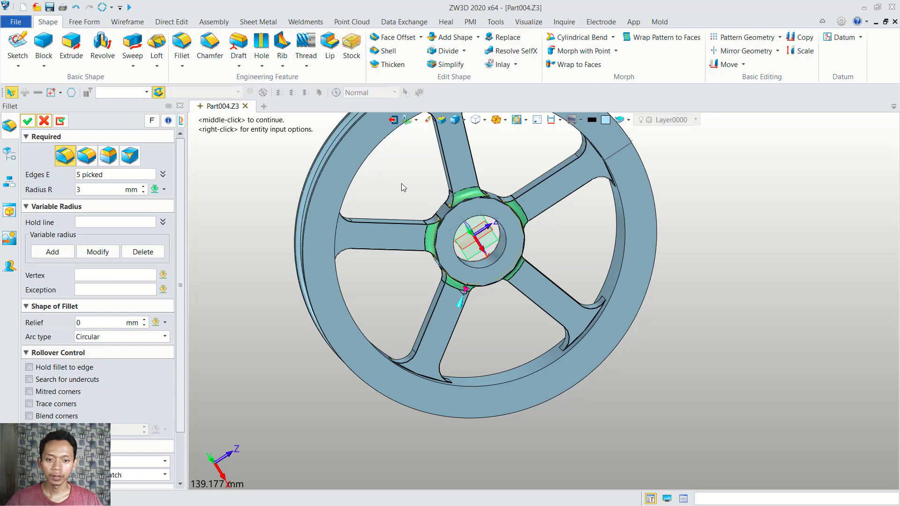
left_click(36, 123)
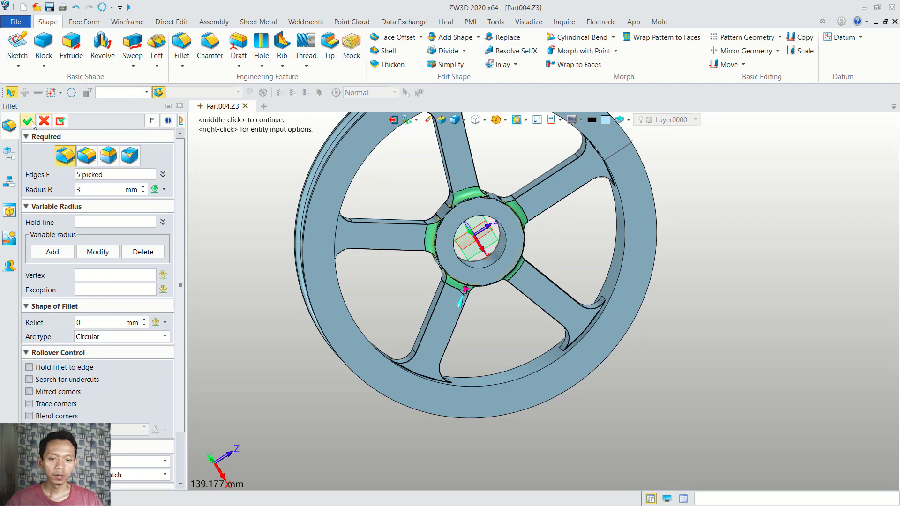
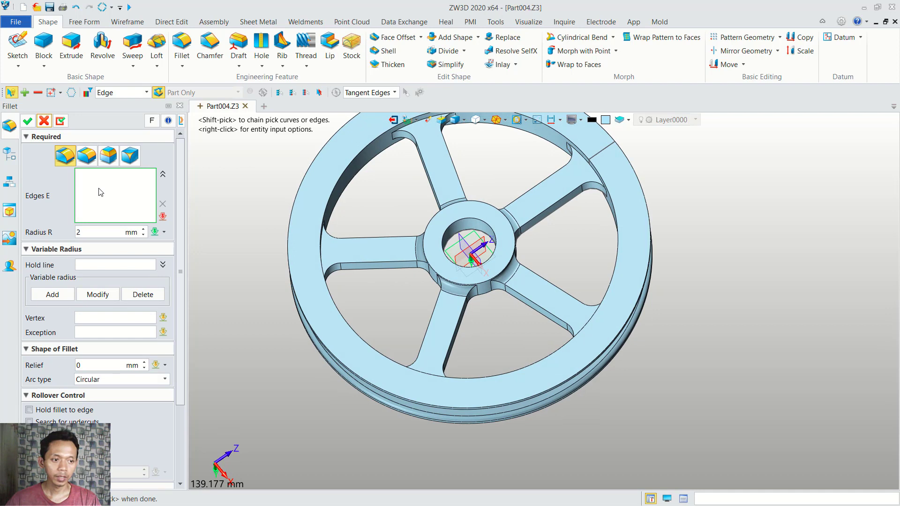
Step: Fillet the tangent-chained side edges and rim-end edges of all five spokes on the raised-hub side with a 2 mm radius
right_click(165, 224)
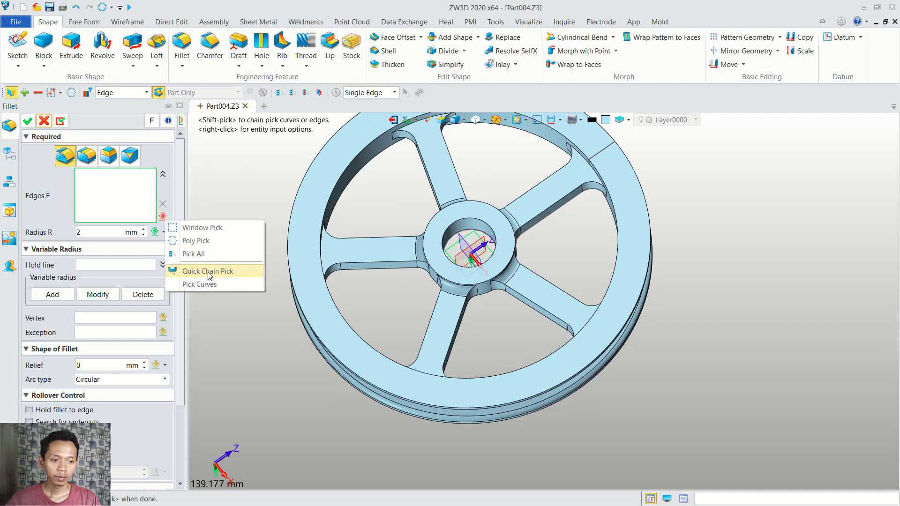
left_click(208, 271)
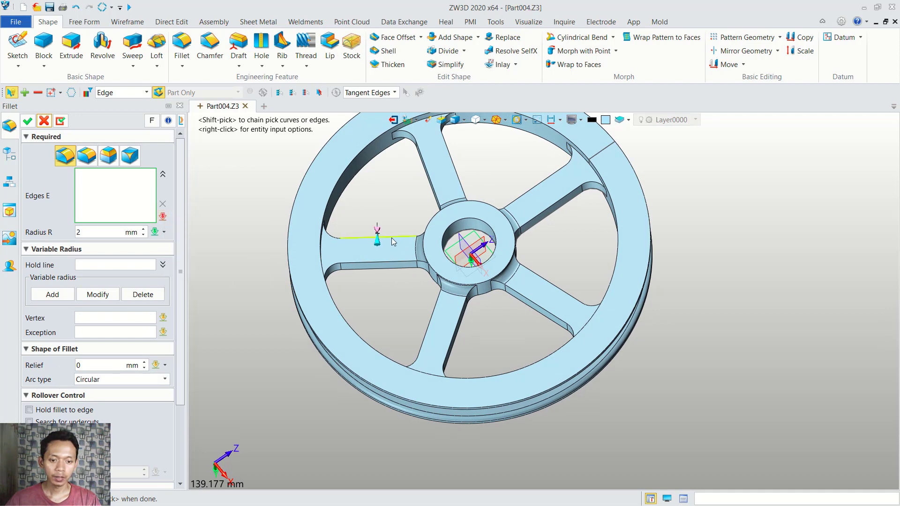
left_click(392, 241)
left_click(387, 261)
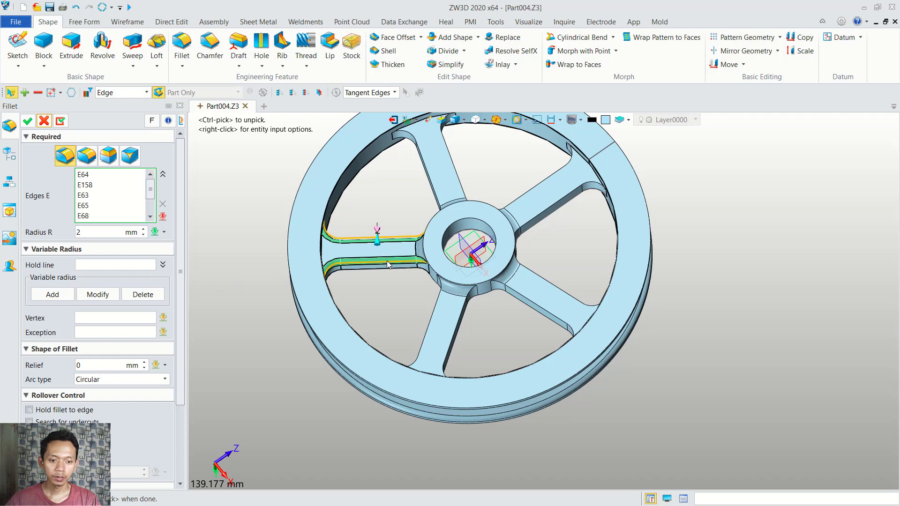
left_click(435, 316)
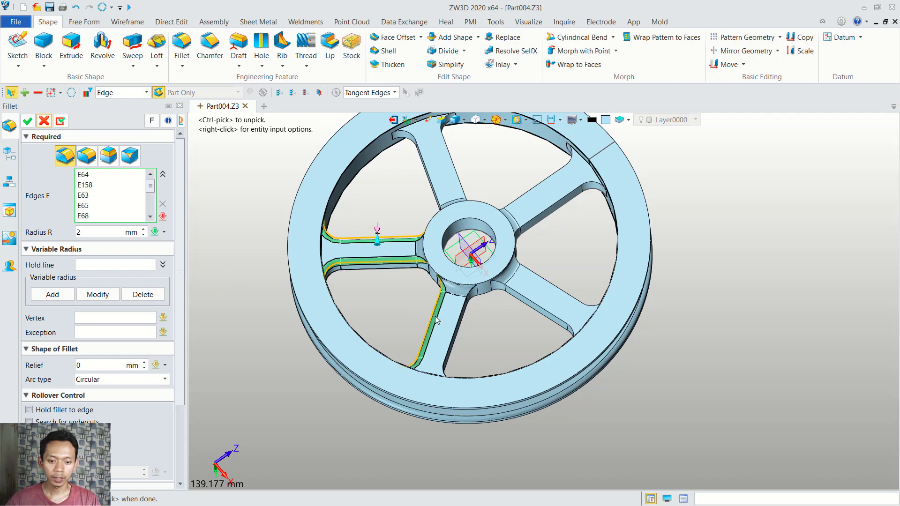
left_click(460, 334)
left_click(534, 307)
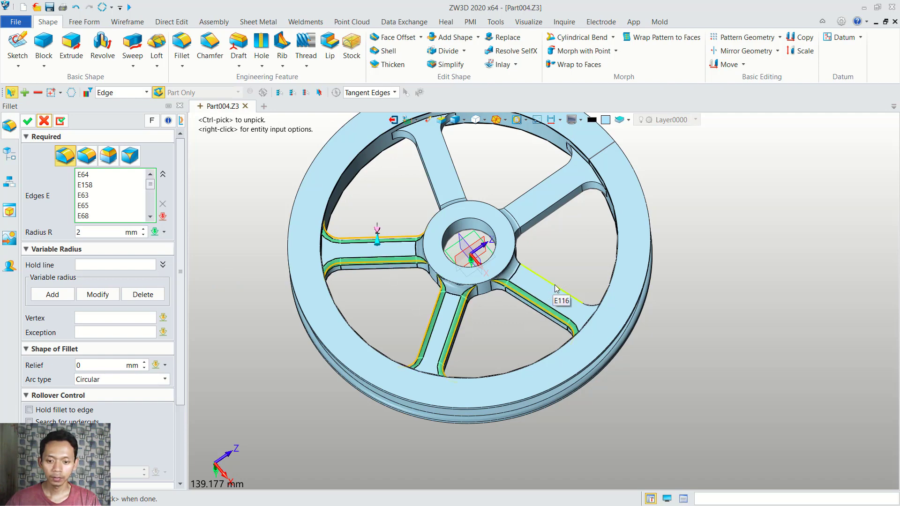
left_click(538, 273)
left_click(550, 213)
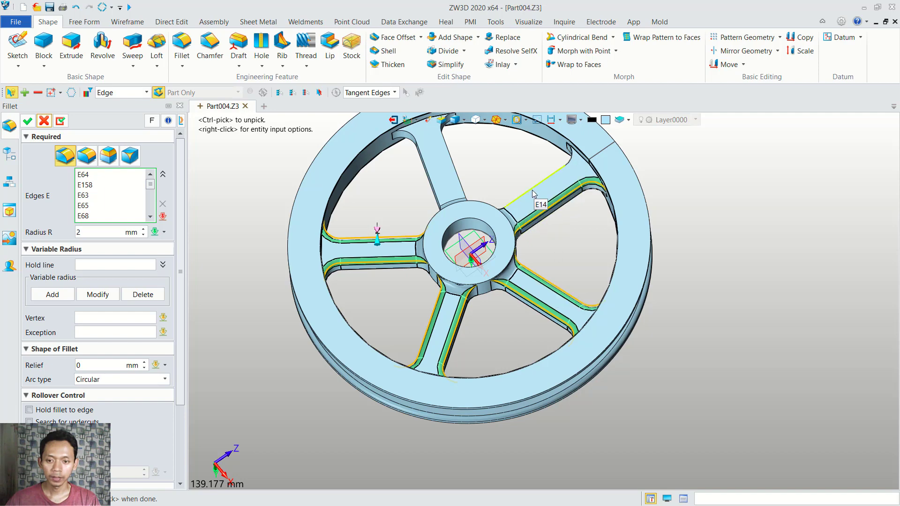
left_click(530, 189)
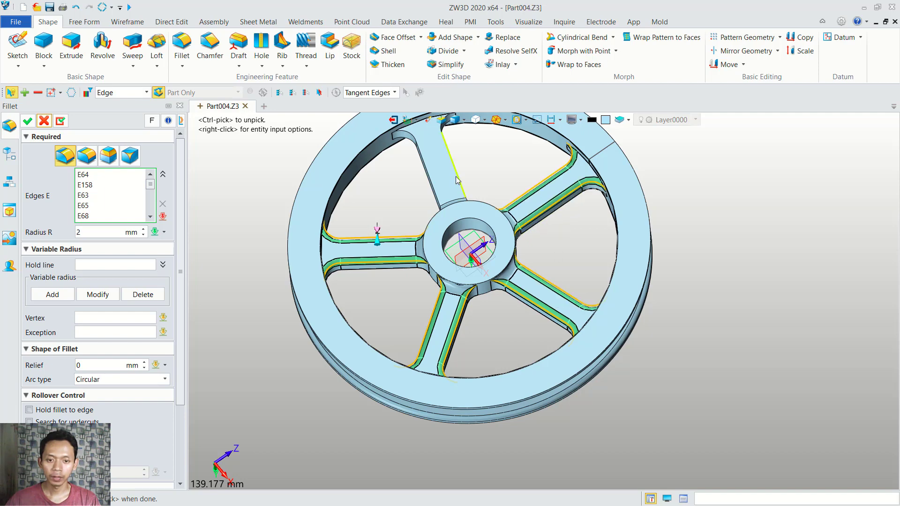
left_click(457, 181)
left_click(432, 183)
middle_click_drag(431, 183, 440, 224)
middle_click(435, 215)
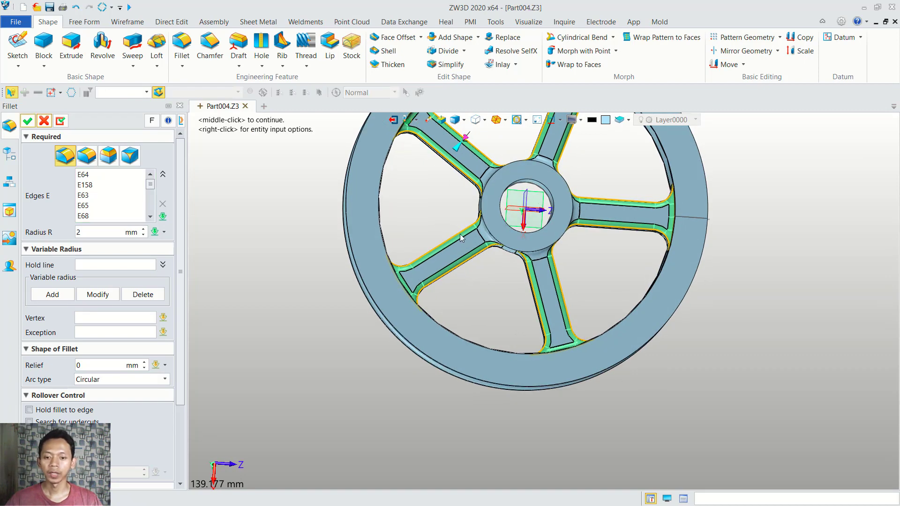
middle_click(421, 214)
Step: Start a 2 mm fillet on the wheel's opposite side and select the five tangent edge chains along the spokes and around the hub
middle_click_drag(597, 250, 576, 251)
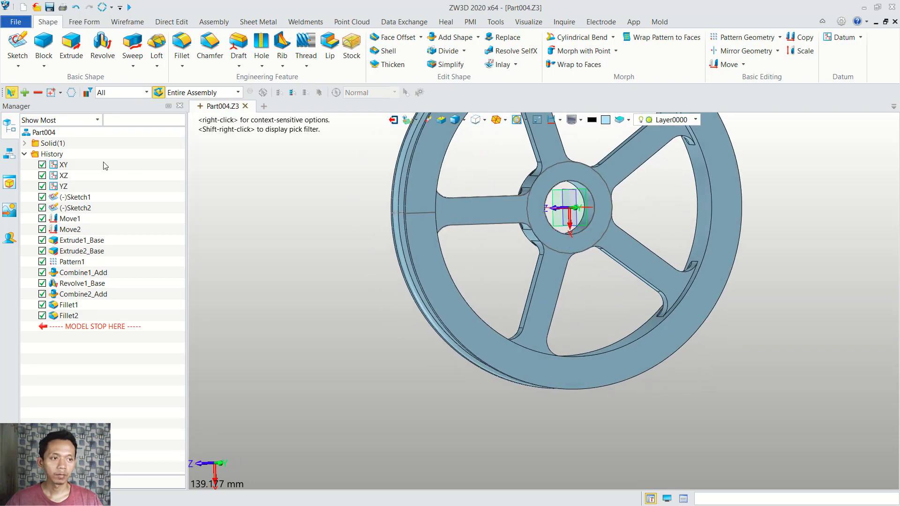
left_click(183, 44)
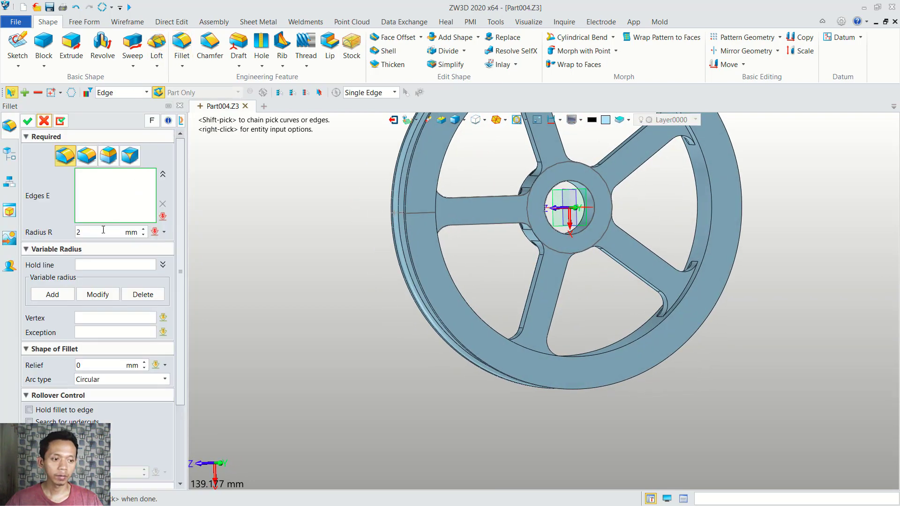
left_click(163, 218)
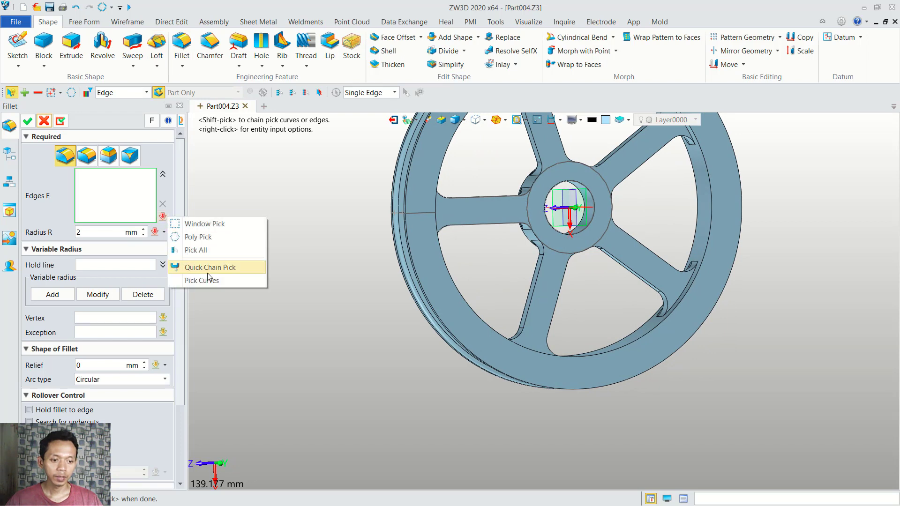
left_click(226, 268)
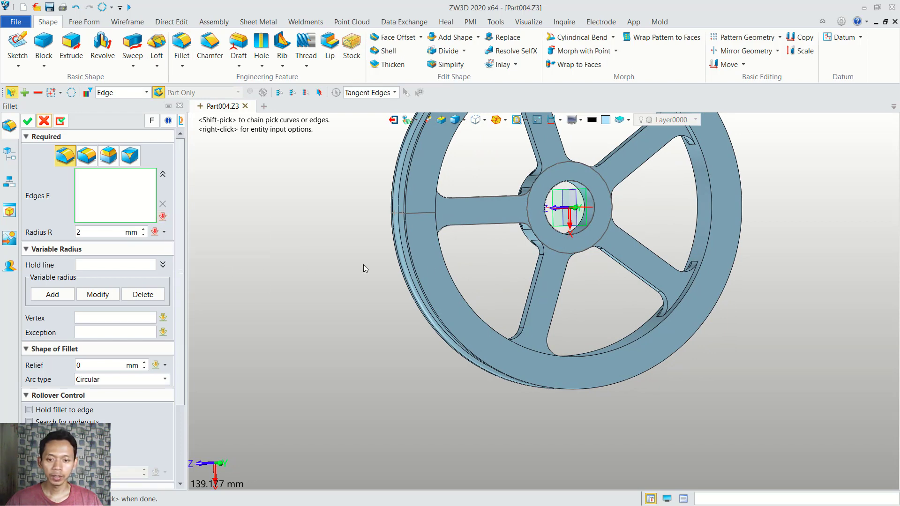
left_click(480, 228)
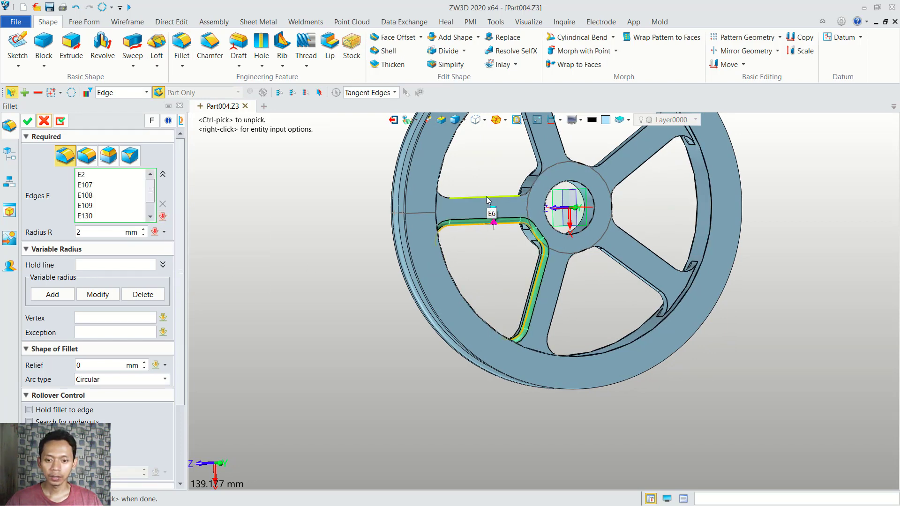
left_click(487, 201)
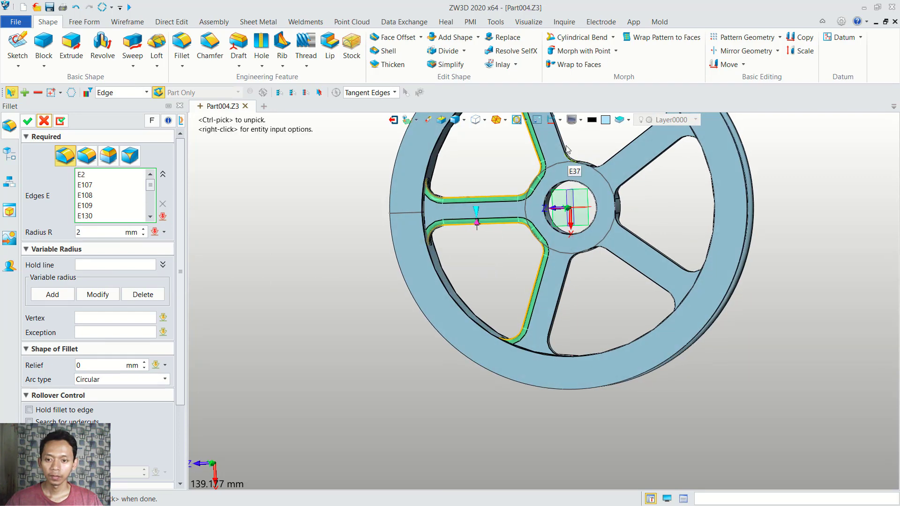
left_click(562, 136)
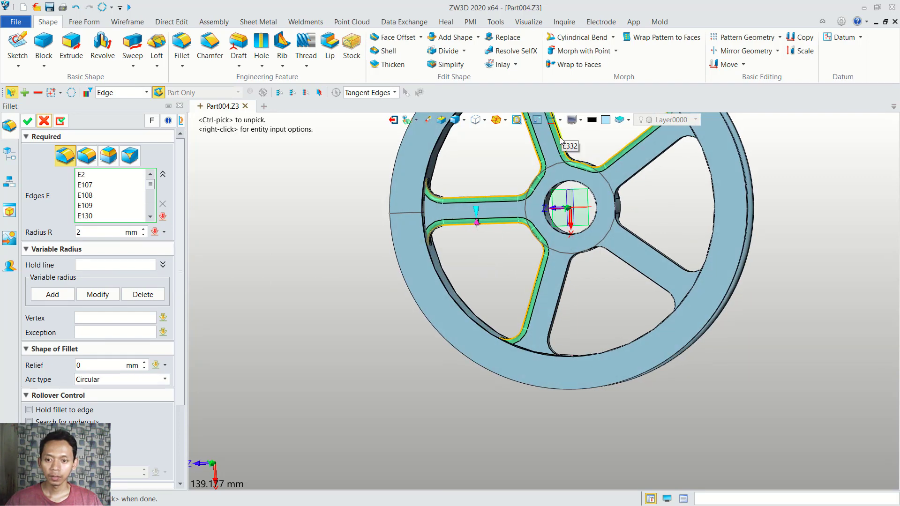
left_click(655, 252)
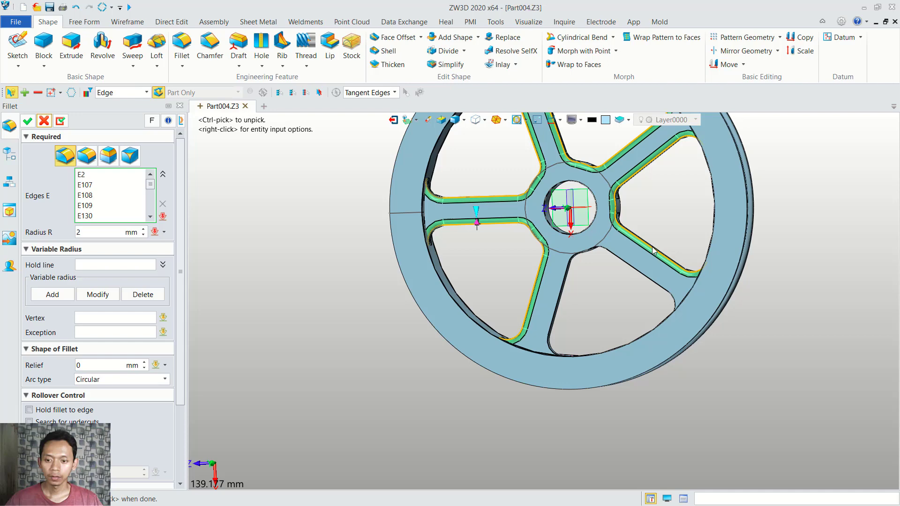
left_click(629, 270)
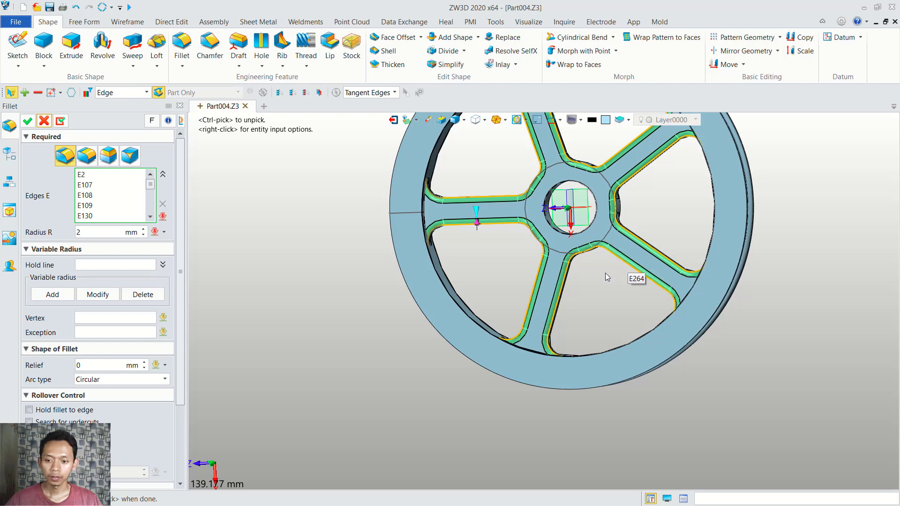
Step: Add the edges where the five spoke faces meet the rim to the selection and apply the 2 mm fillet
middle_click_drag(629, 270, 539, 340)
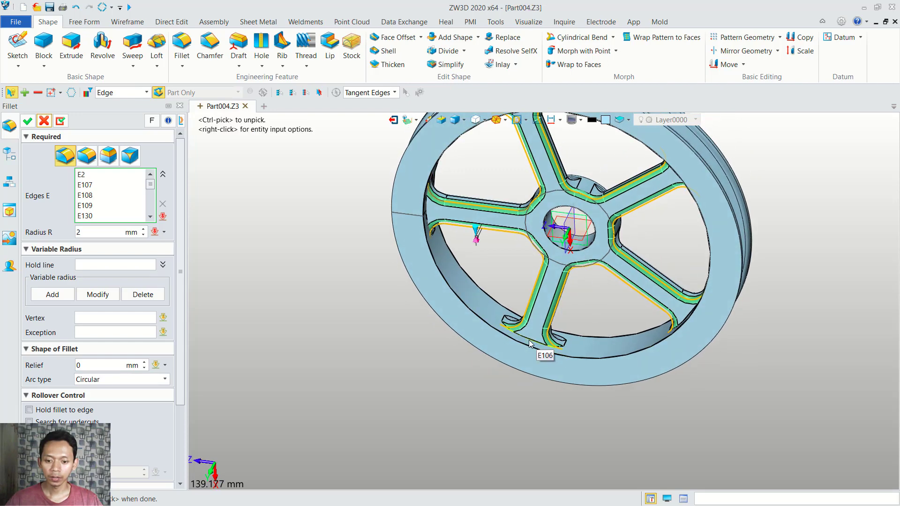
middle_click_drag(505, 274, 563, 256)
left_click(434, 236)
left_click(685, 275)
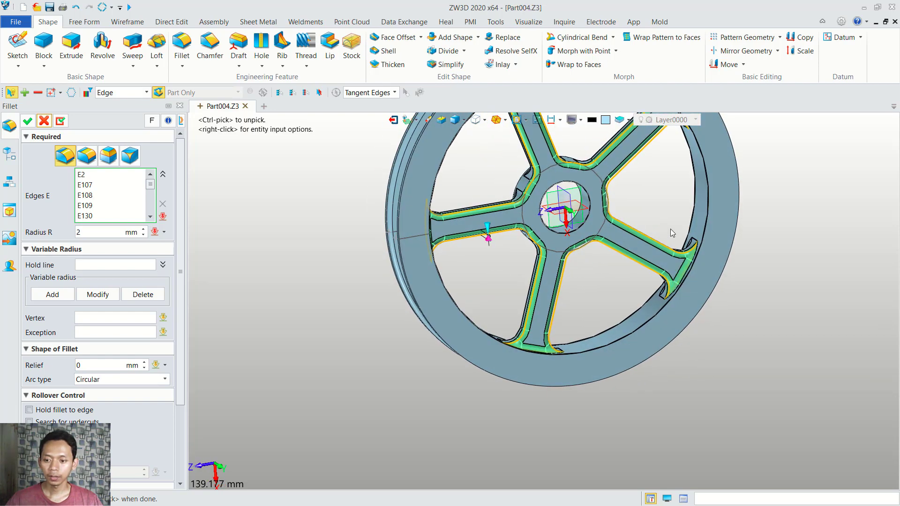
middle_click_drag(674, 227, 669, 178)
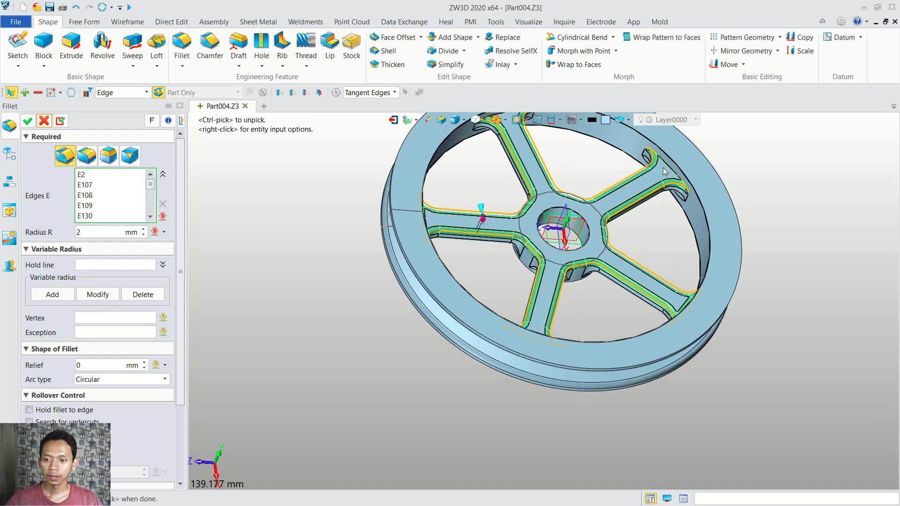
left_click(663, 167)
middle_click_drag(587, 161, 513, 191)
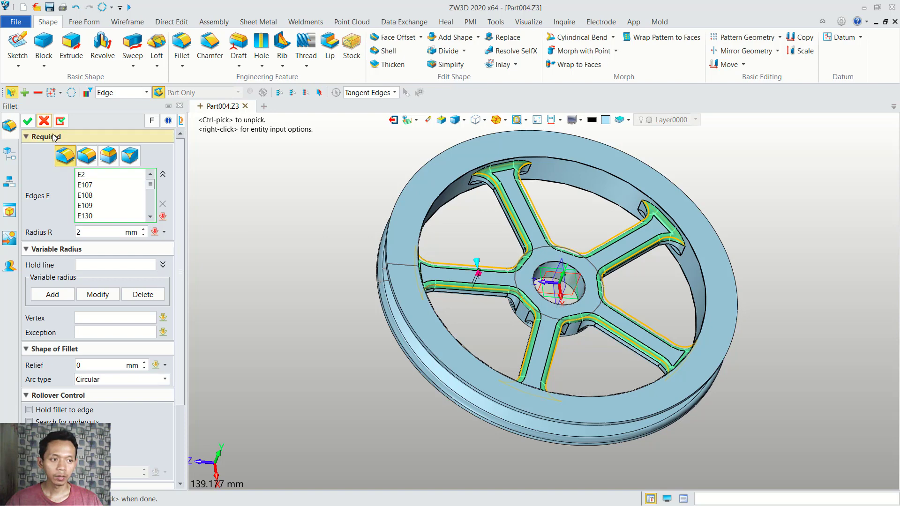
left_click(27, 121)
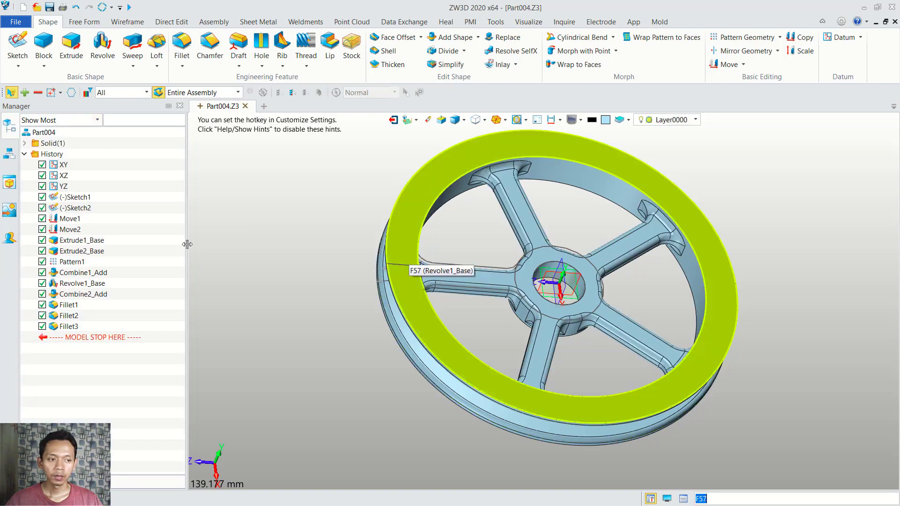
Step: Fillet both inner circular edges of the rim with a 2 mm radius
left_click(180, 47)
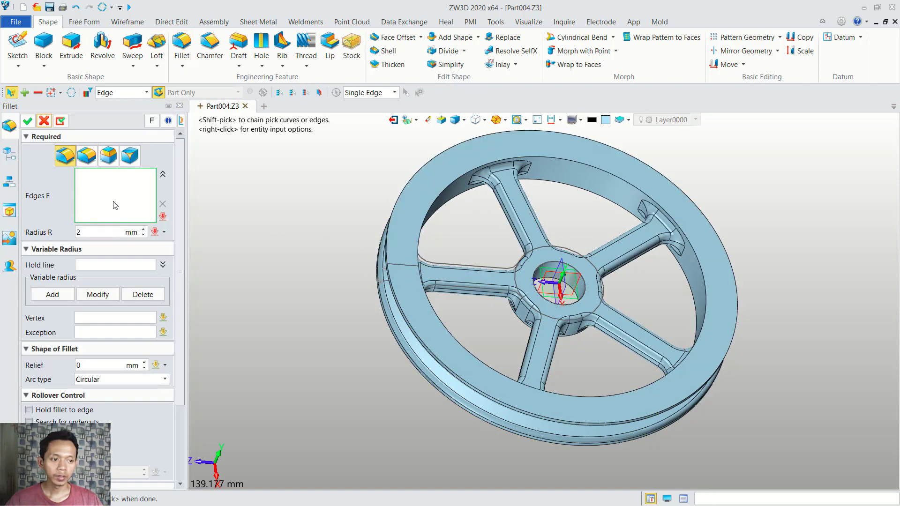
left_click(579, 166)
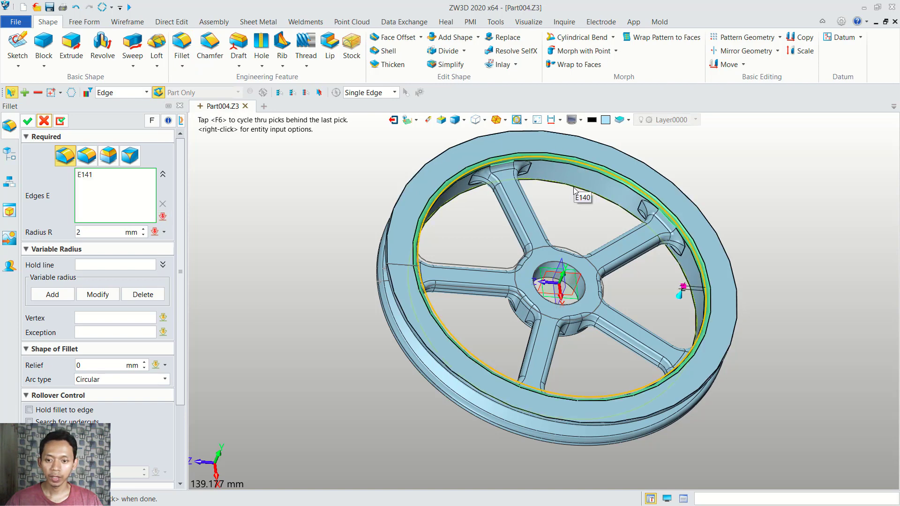
left_click(575, 190)
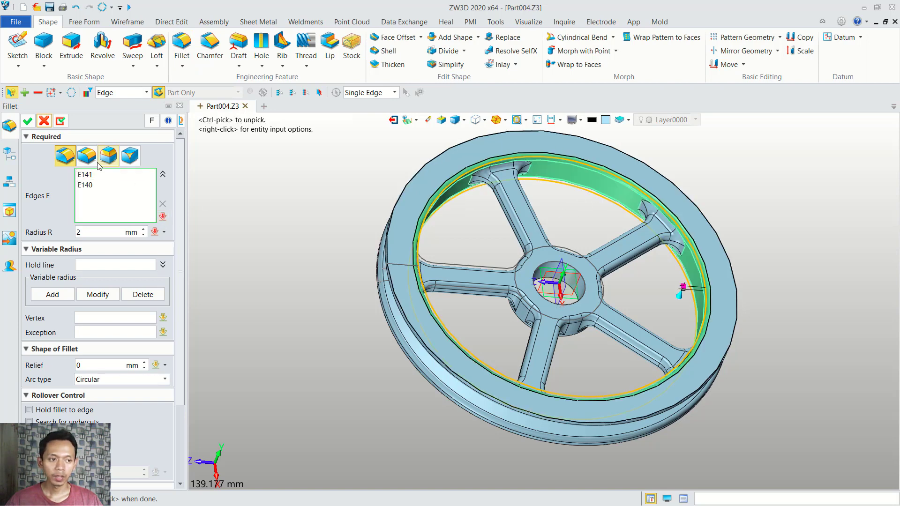
left_click(27, 121)
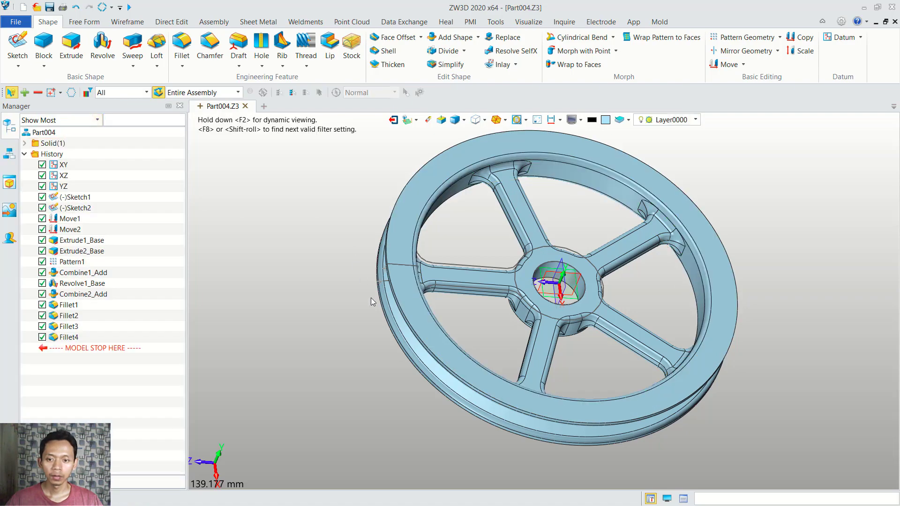
middle_click_drag(370, 300, 565, 286)
scroll(565, 287, "down", 3)
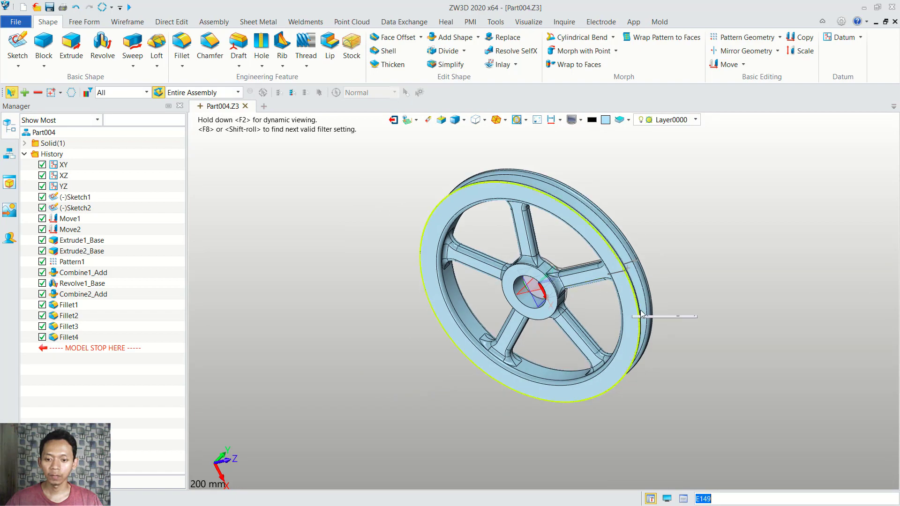